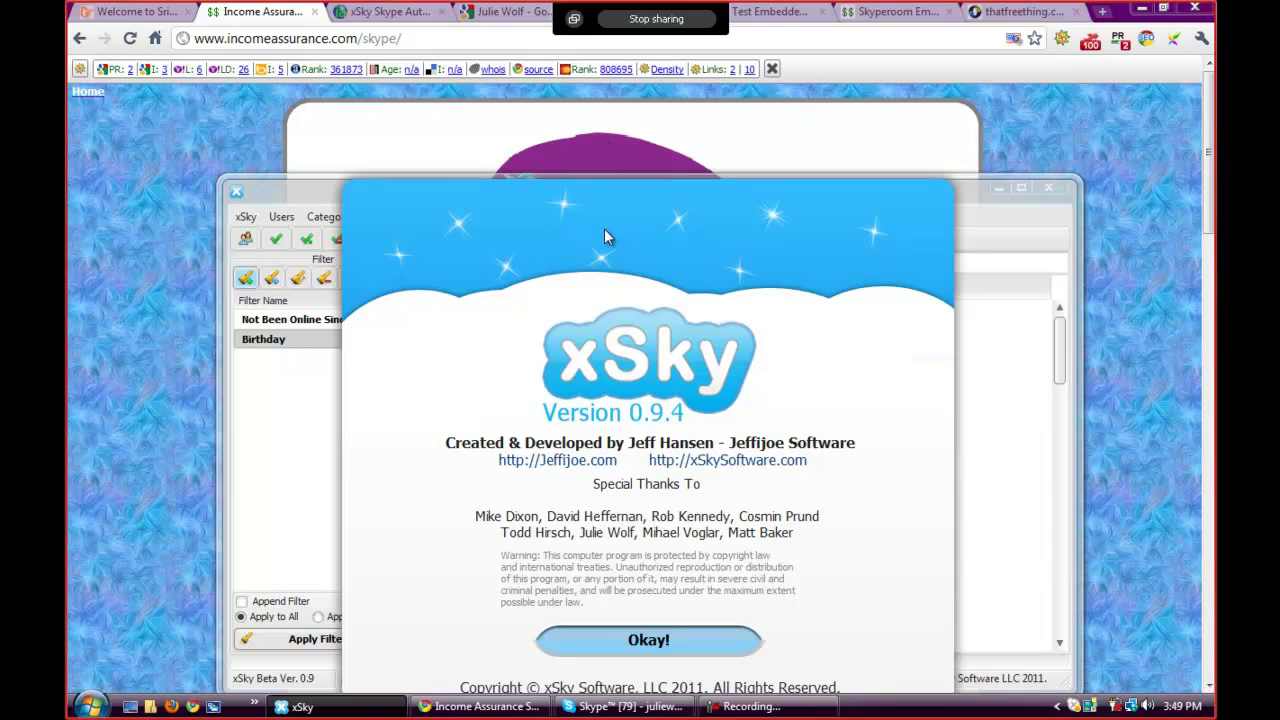
- Close the About xSky window and move the main xSky window slightly higher on the screen
left_click(640, 650)
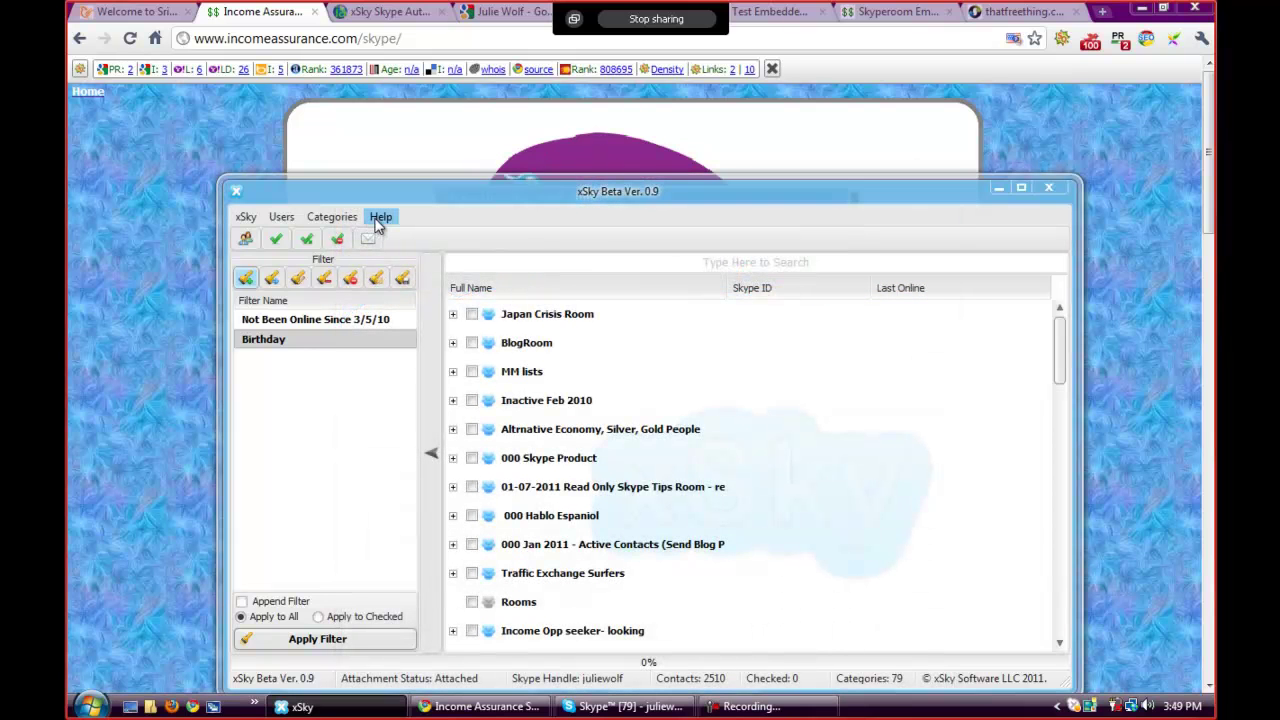
left_click(379, 219)
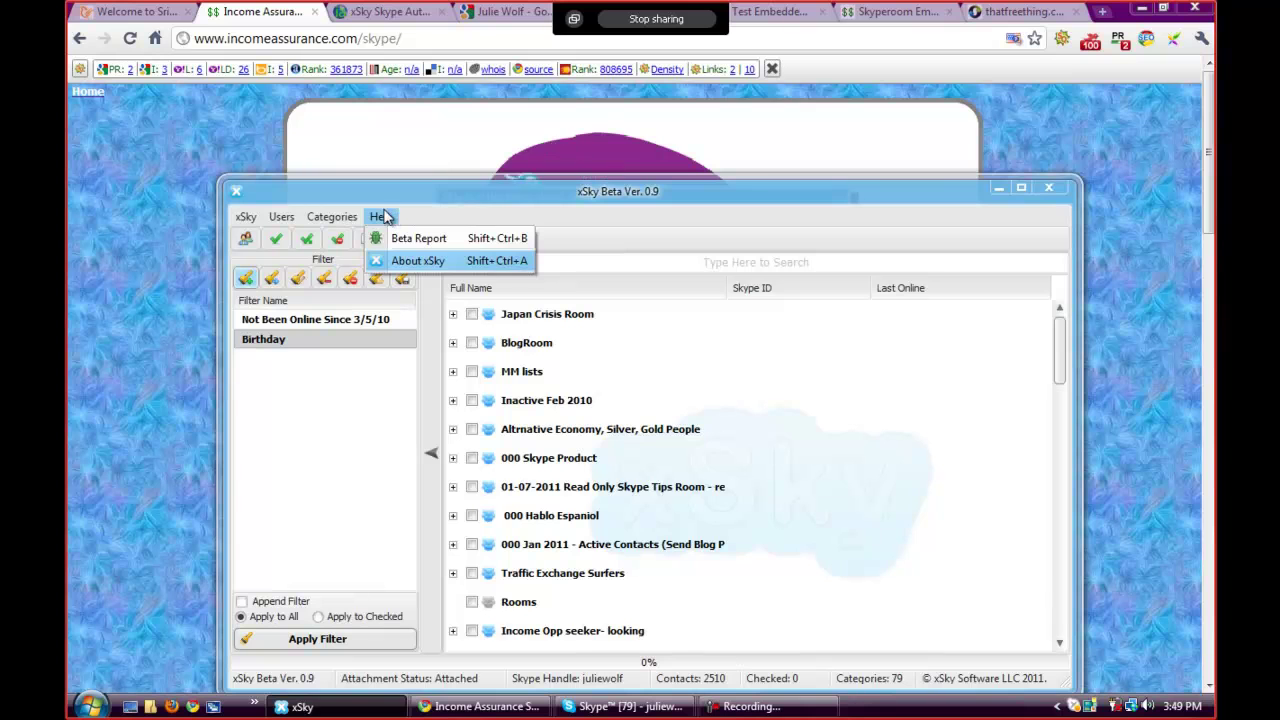
left_click(381, 197)
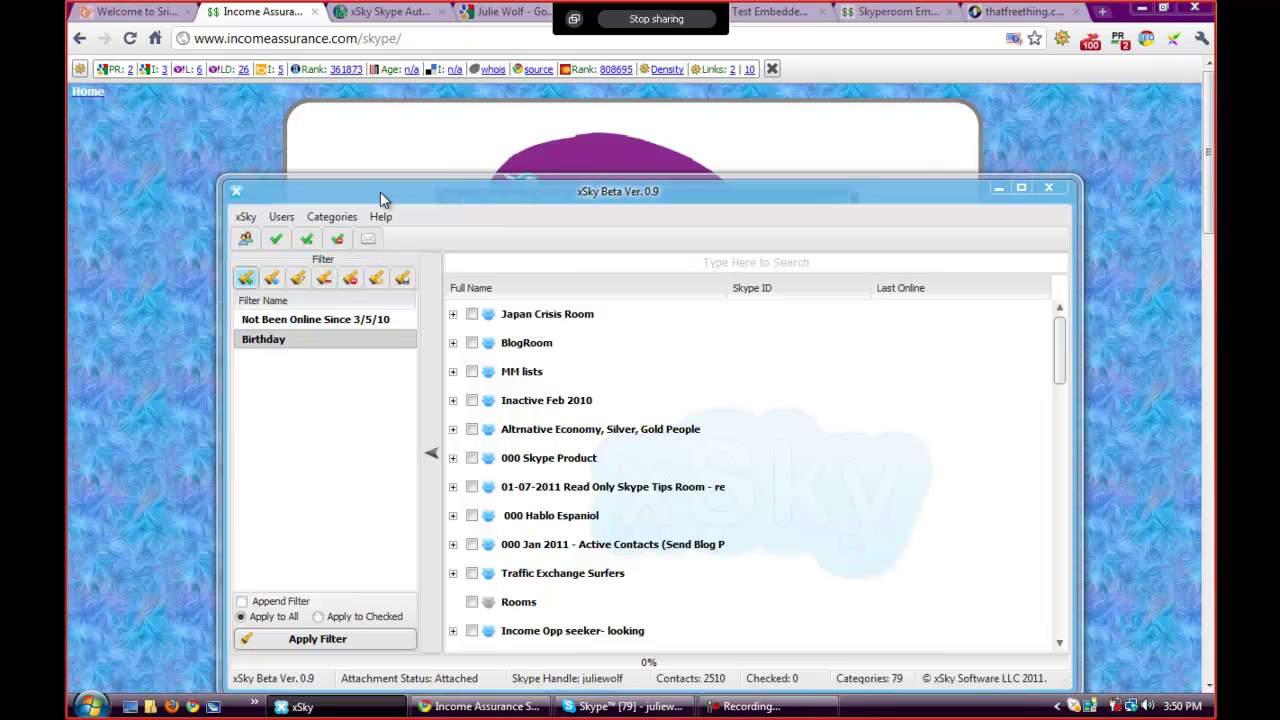
left_click_drag(380, 193, 374, 167)
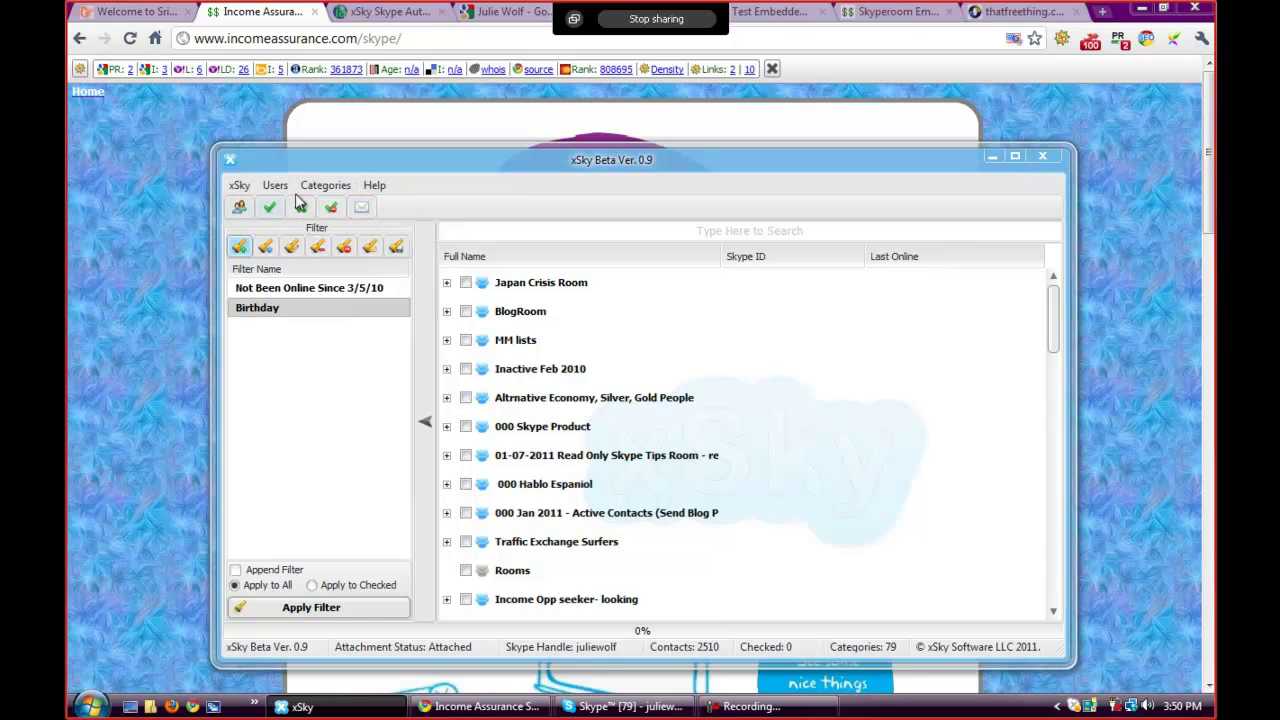
- Expand all contact categories to look through their members, and collapse them all again
left_click(328, 190)
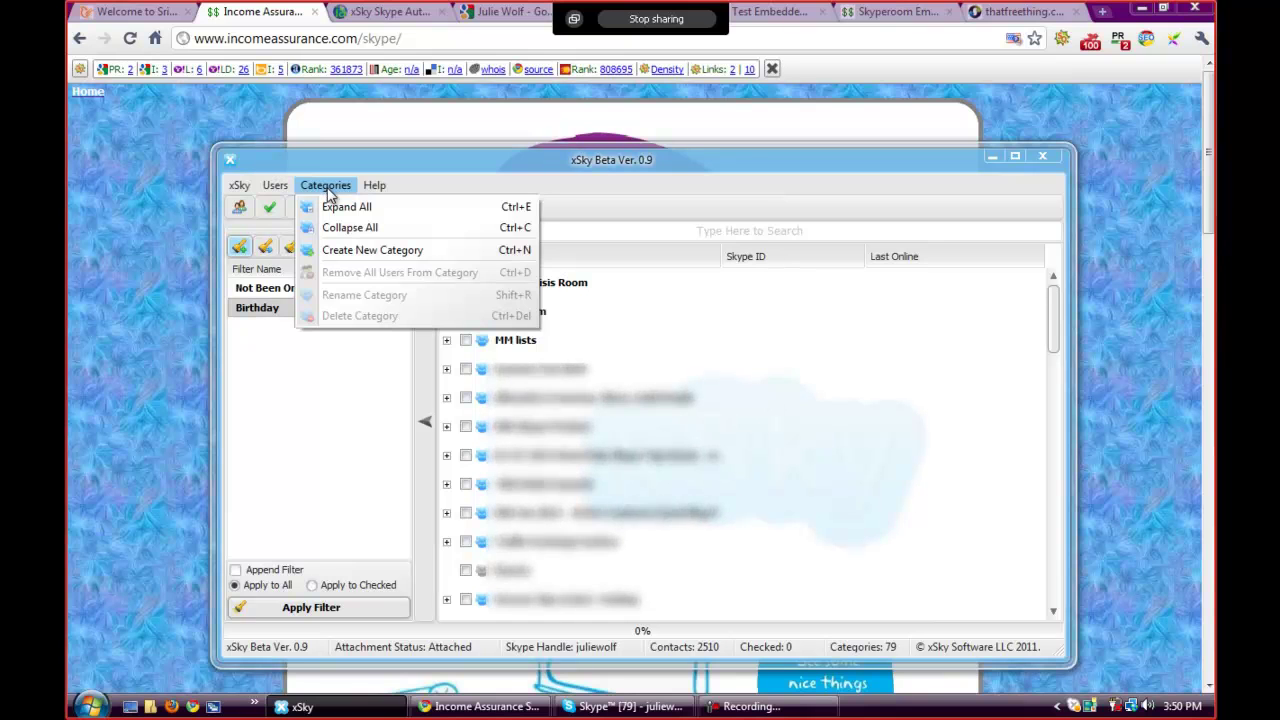
left_click(340, 207)
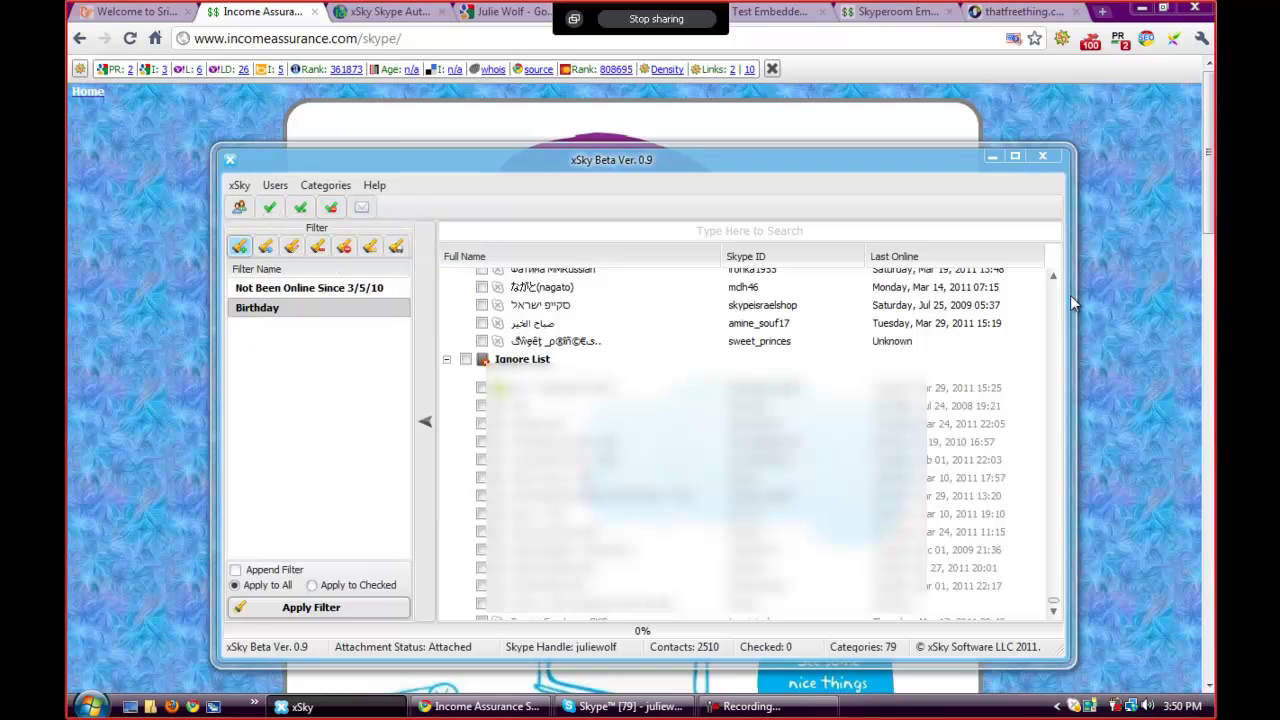
left_click(1054, 611)
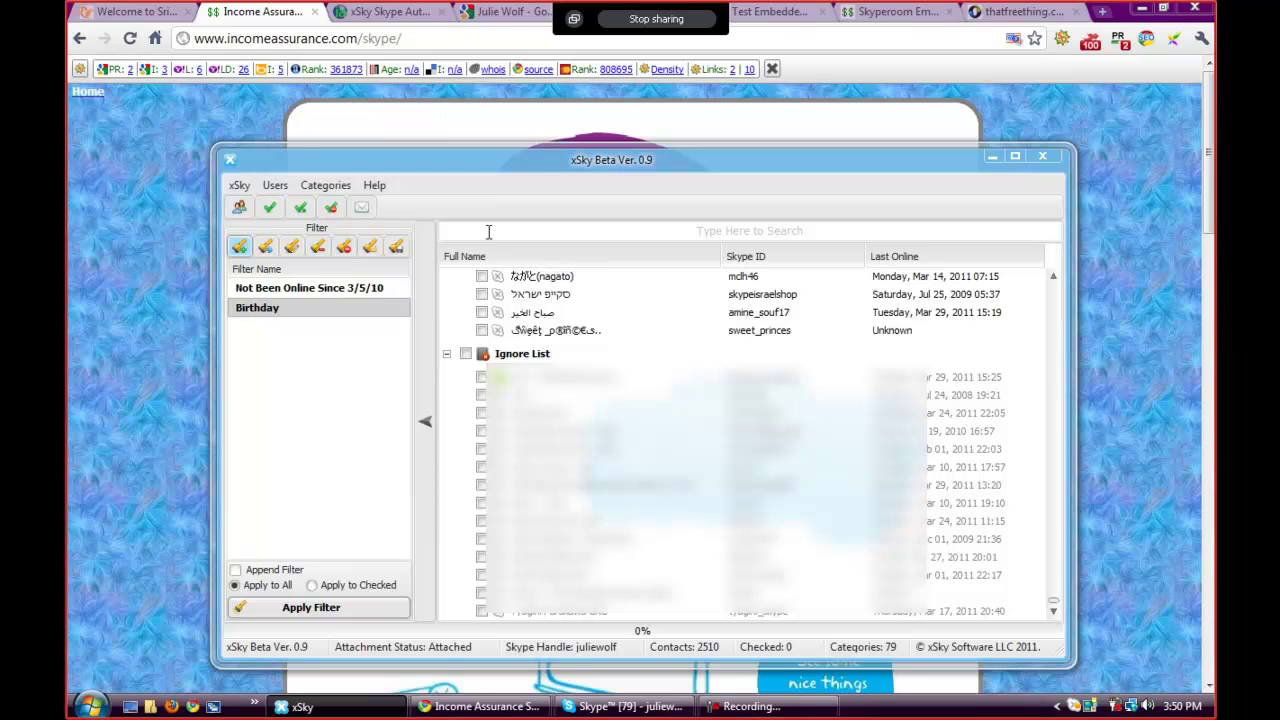
left_click(326, 186)
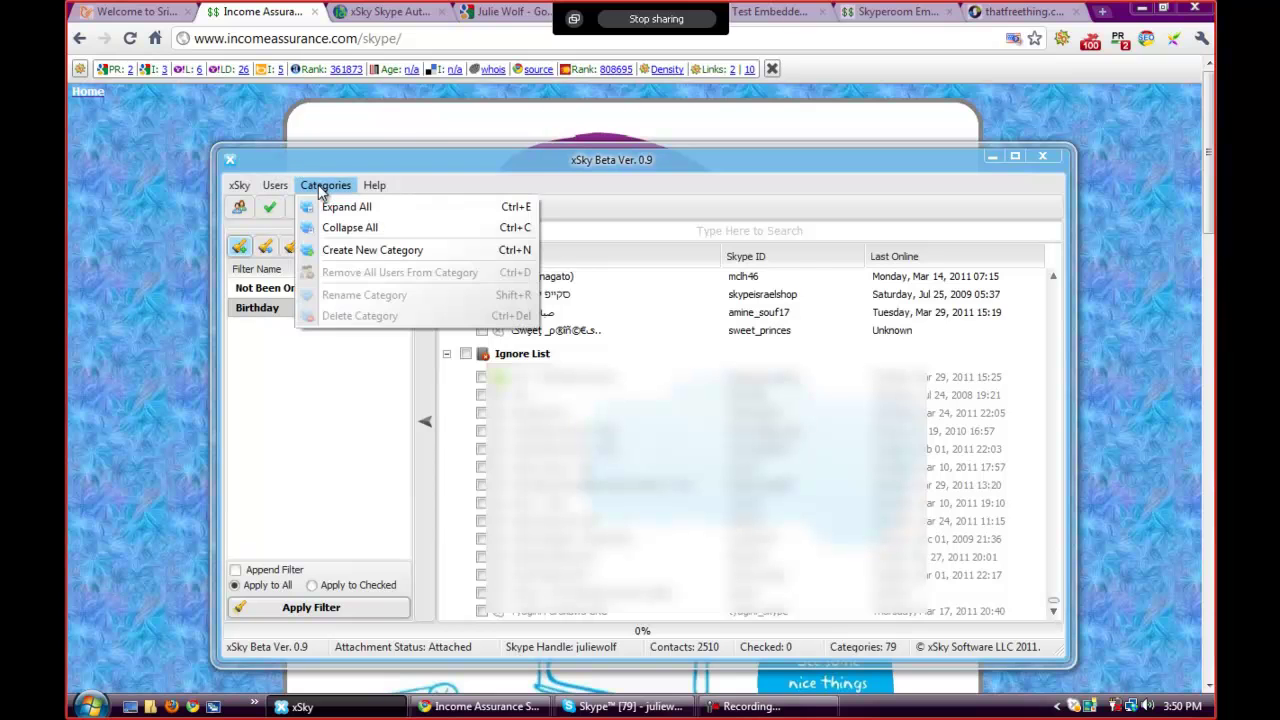
left_click(350, 228)
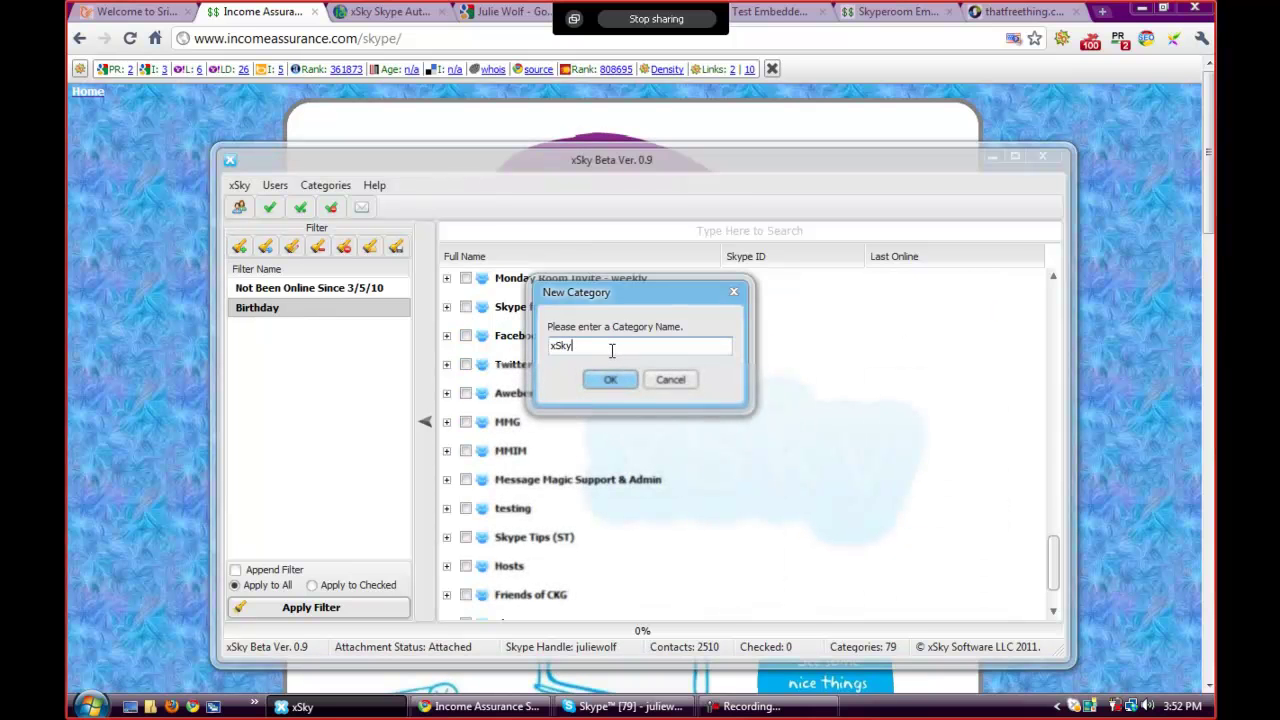
- Switch to Skype and turn off the See All Contact Categories option
left_click(573, 710)
left_click(239, 61)
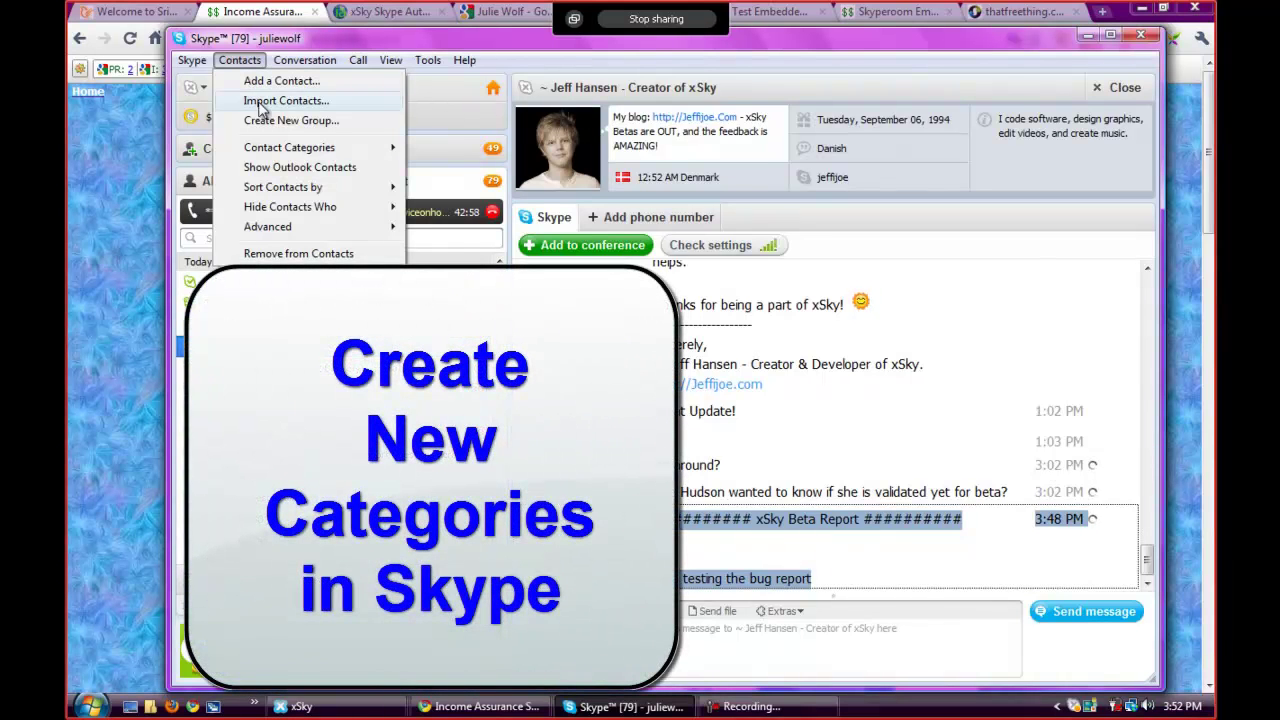
mouse_move(271, 152)
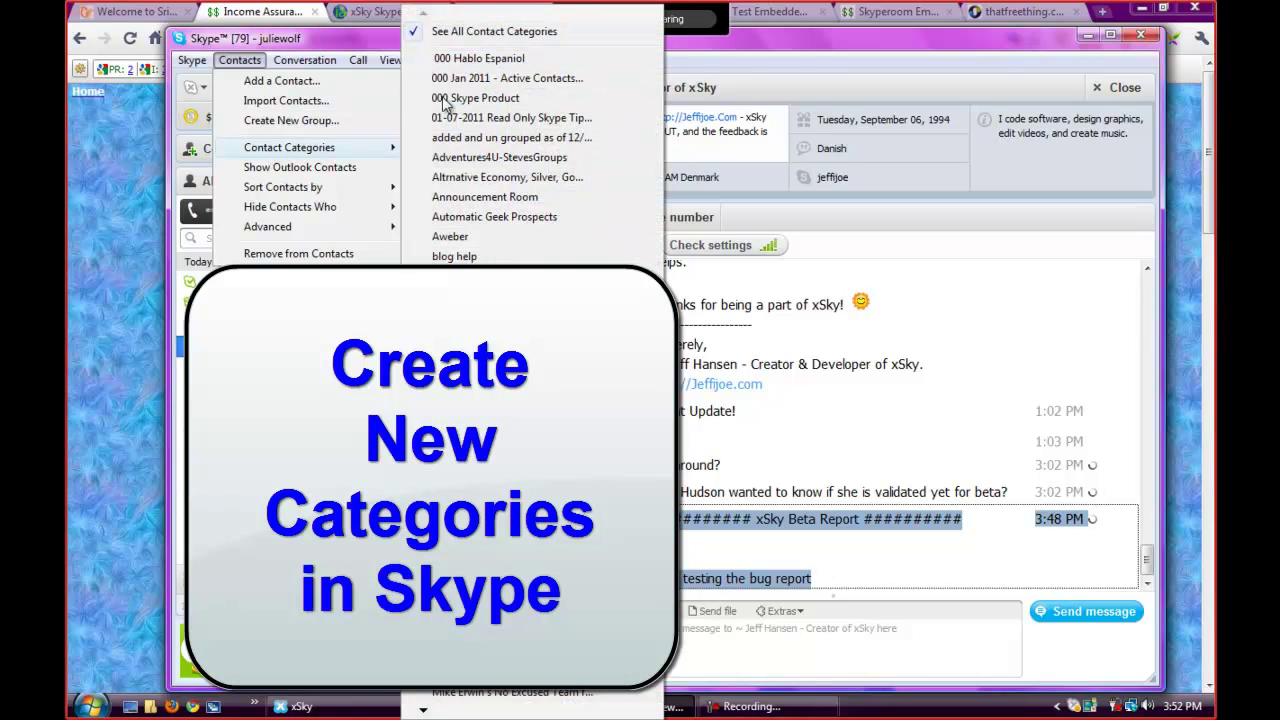
left_click(415, 32)
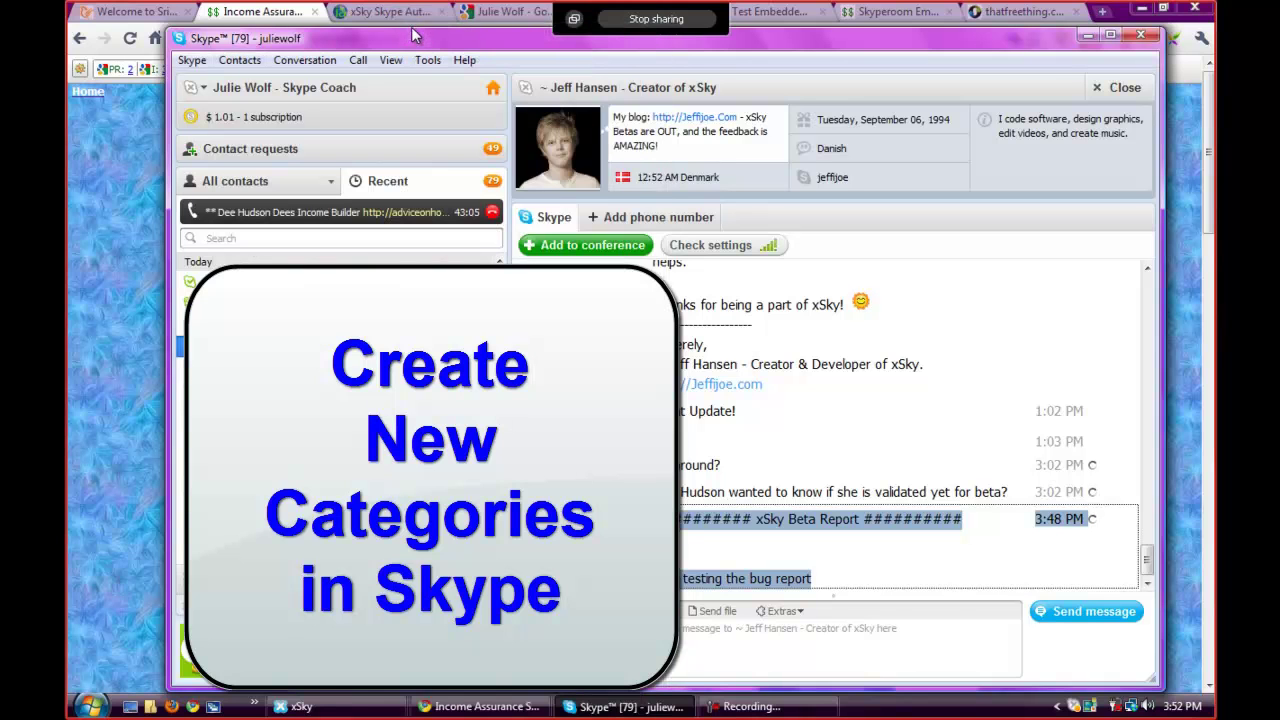
- Turn on See All Contact Categories in Skype and look through the list of contact categories
left_click(236, 60)
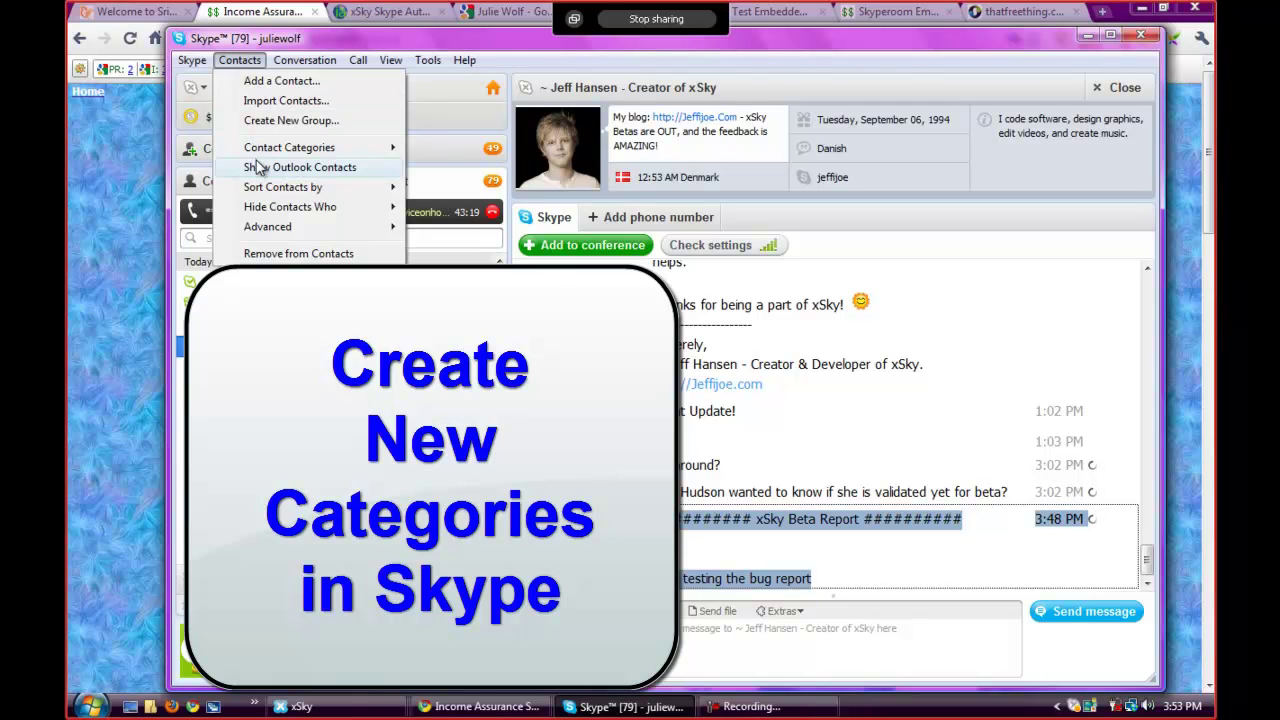
mouse_move(254, 150)
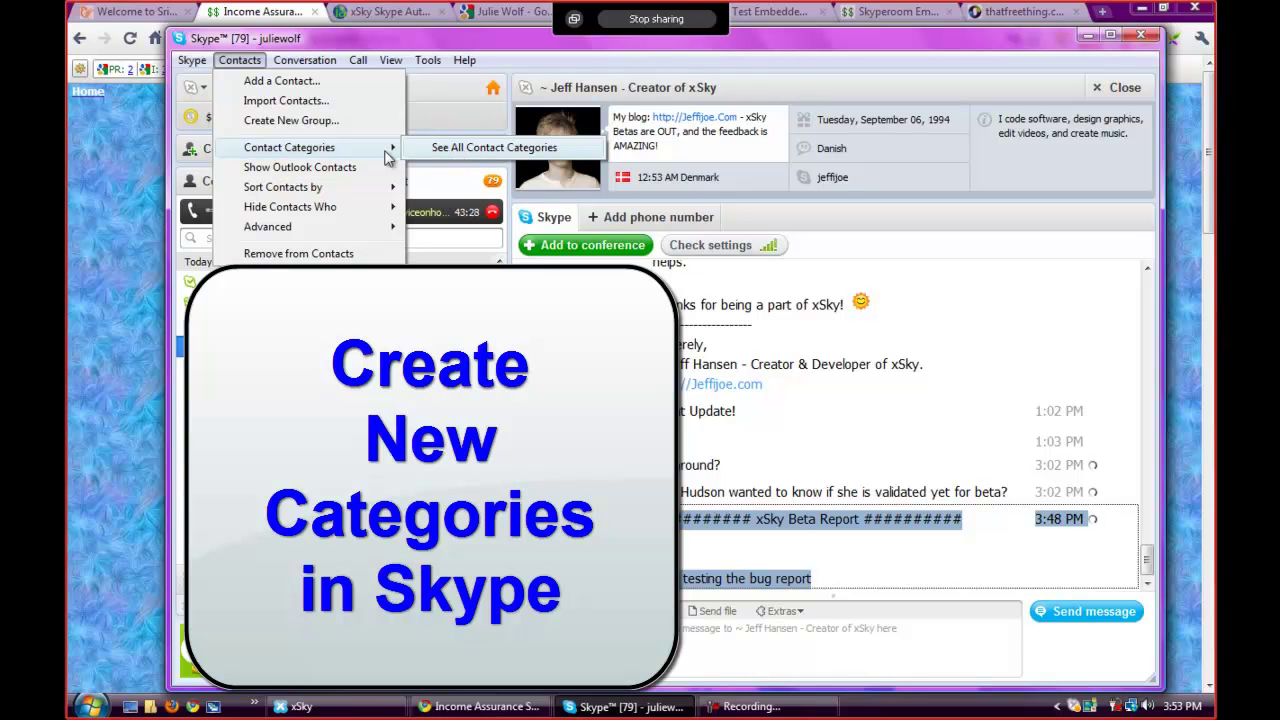
left_click(456, 150)
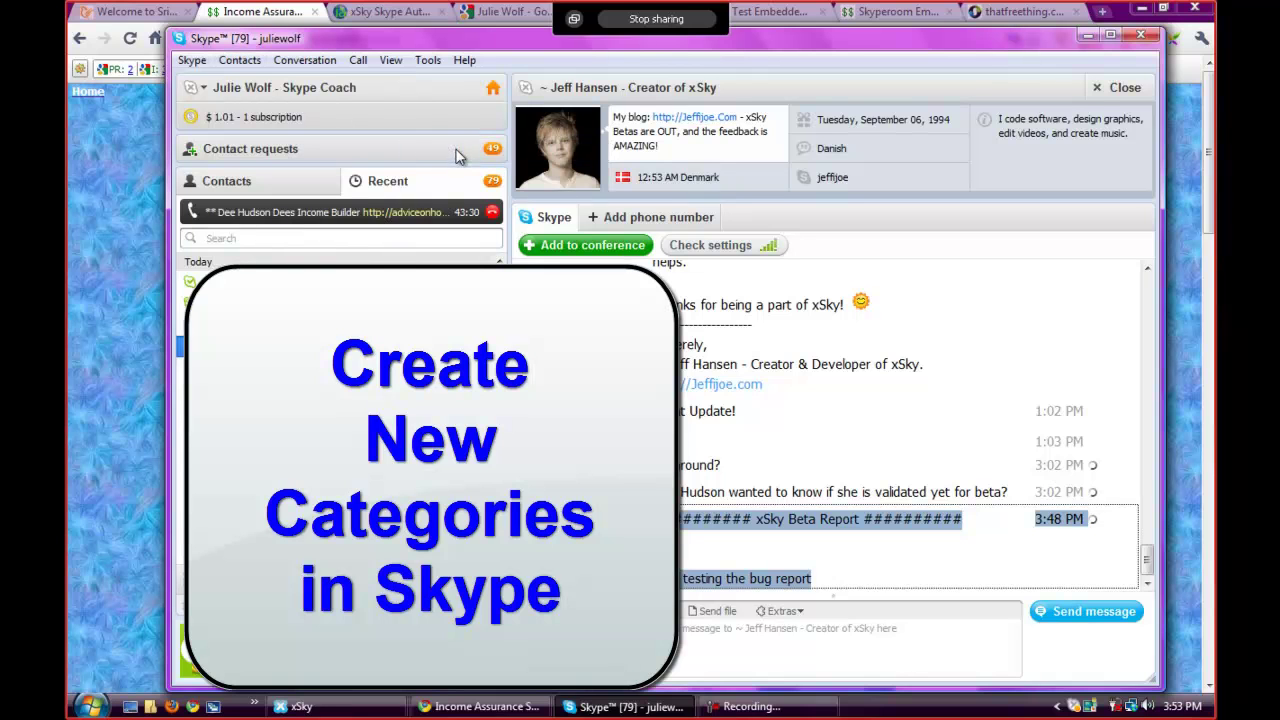
left_click(235, 59)
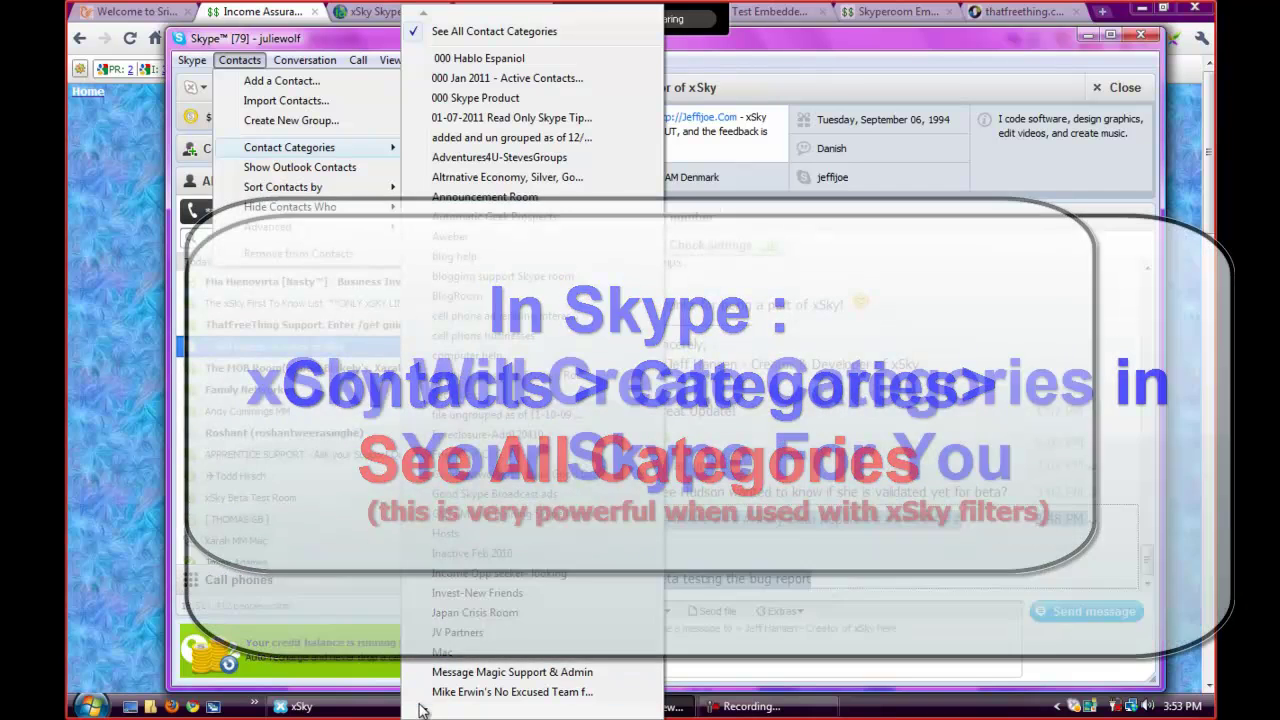
mouse_move(423, 712)
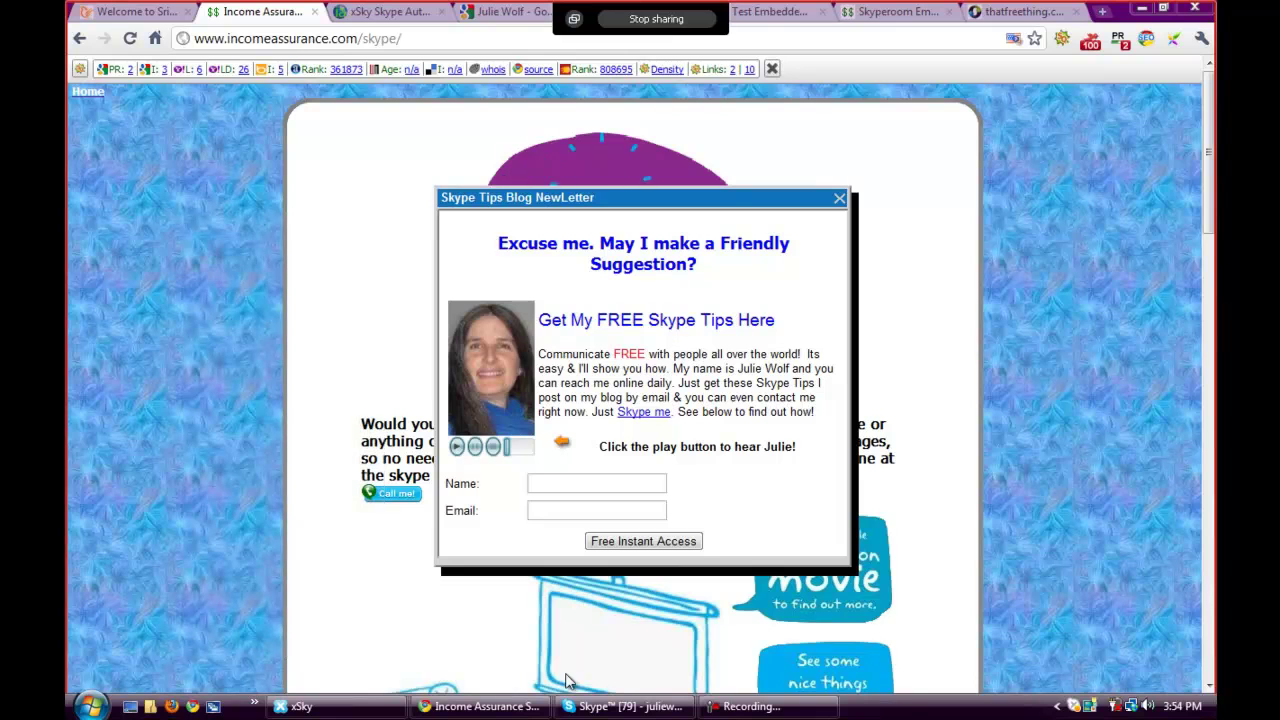
- Switch to xSky and finish creating the new category named "xSky"
left_click(335, 706)
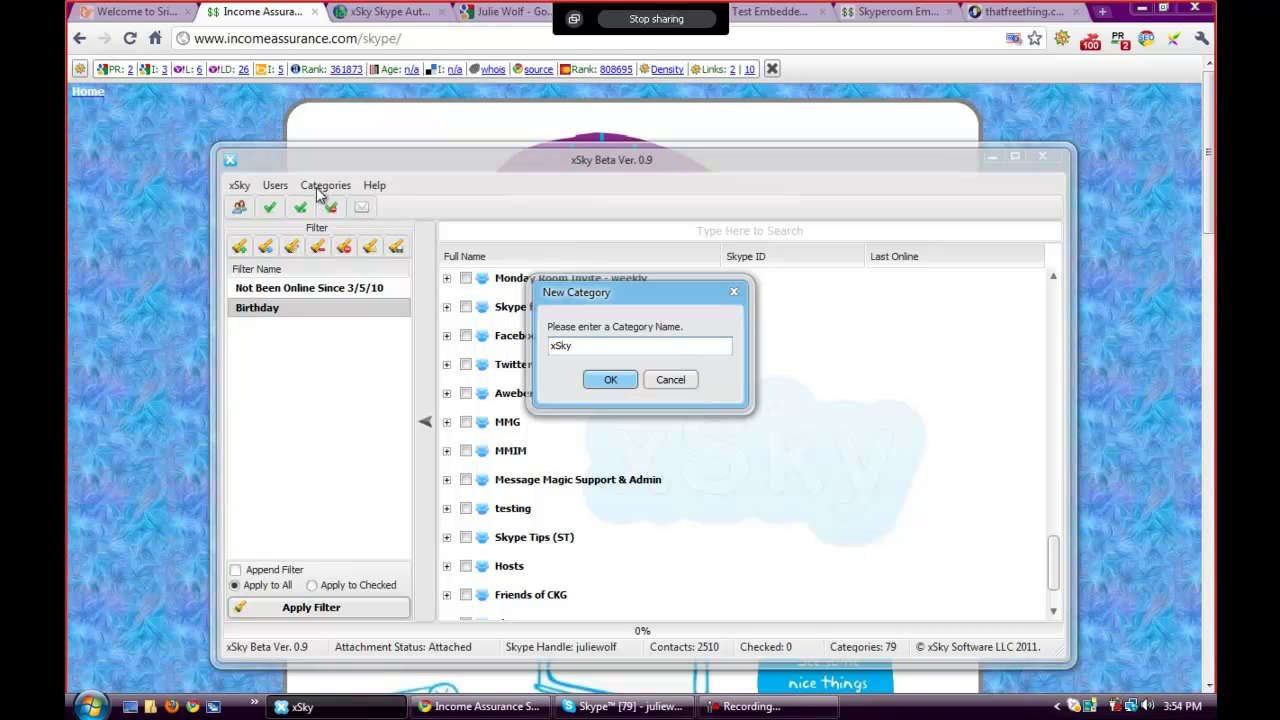
left_click(611, 382)
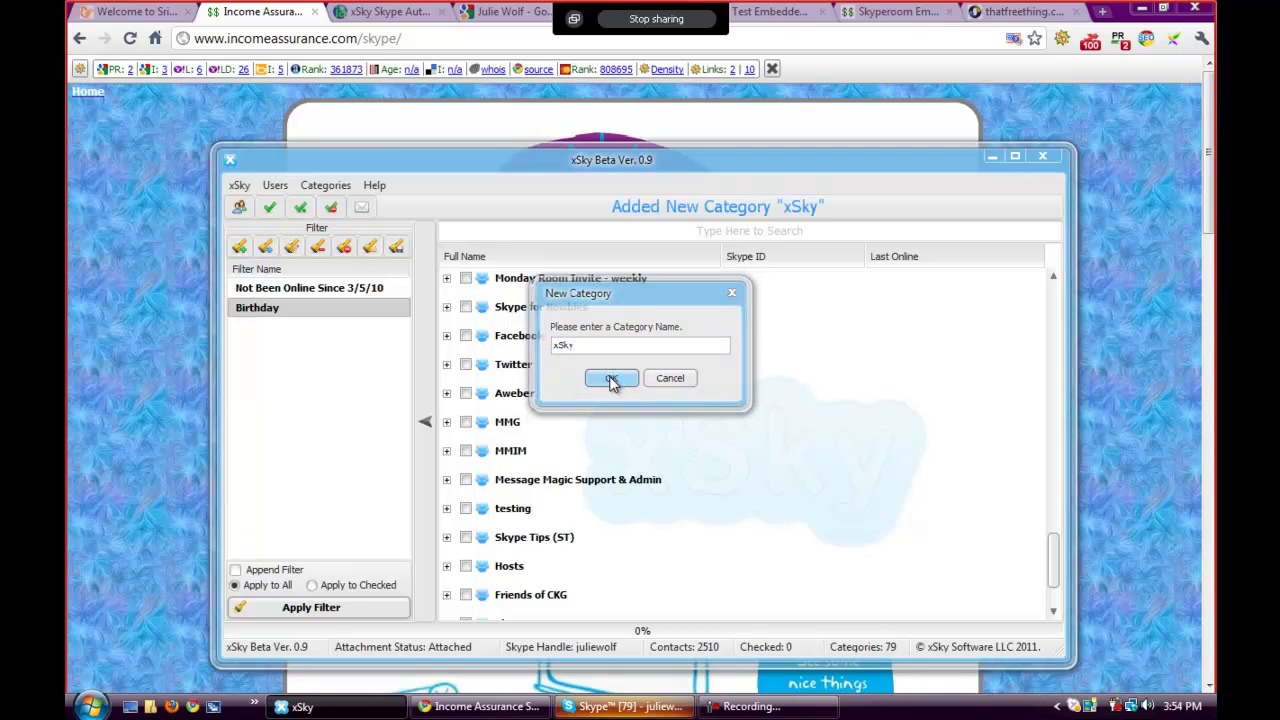
left_click(325, 186)
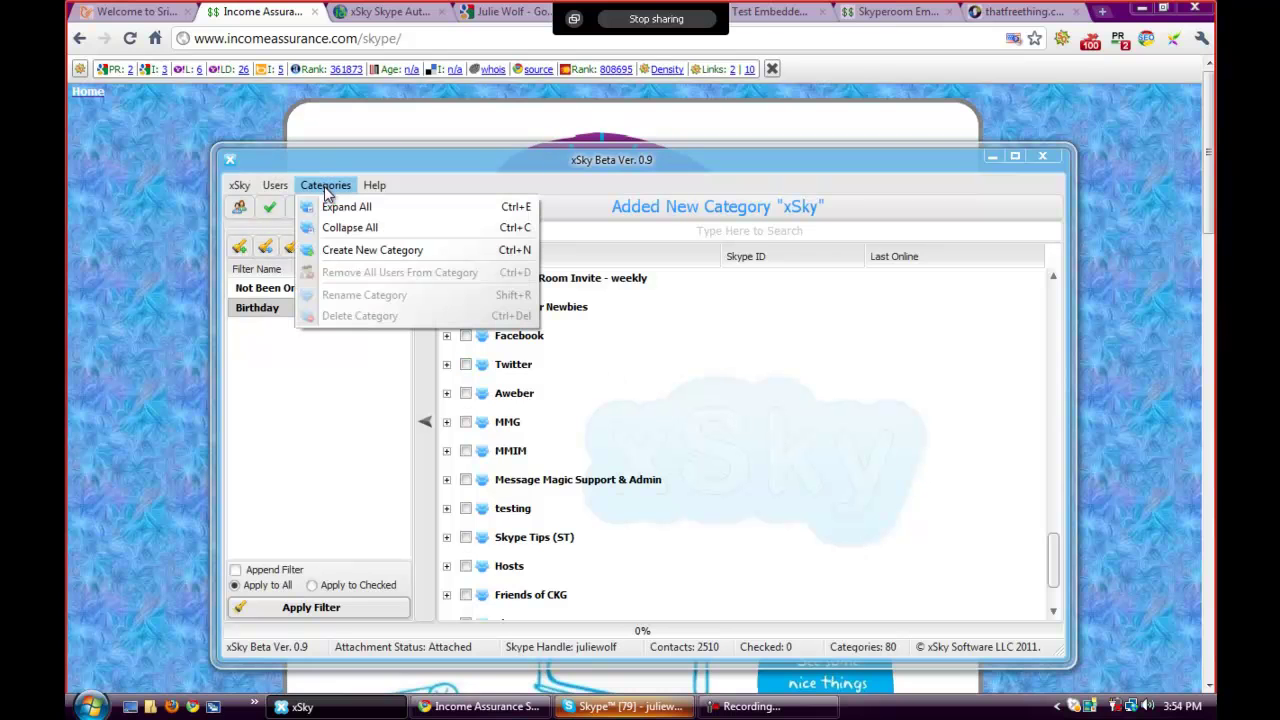
left_click(341, 251)
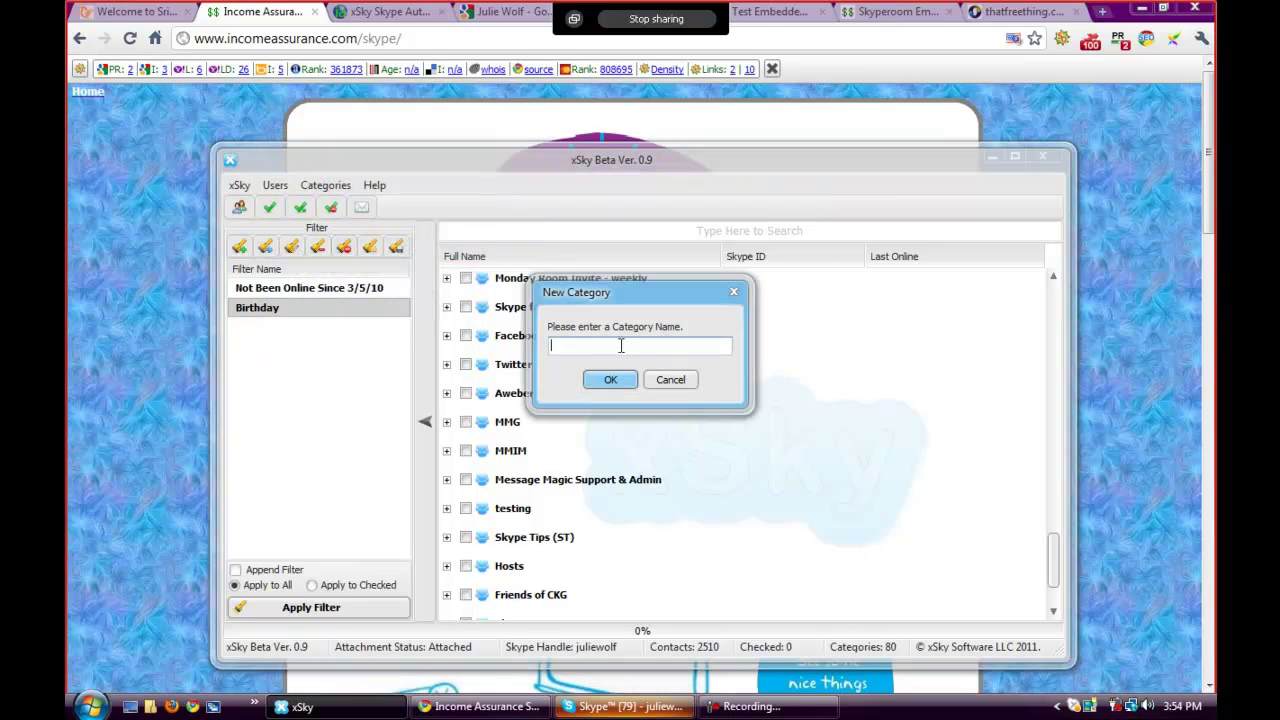
left_click(735, 293)
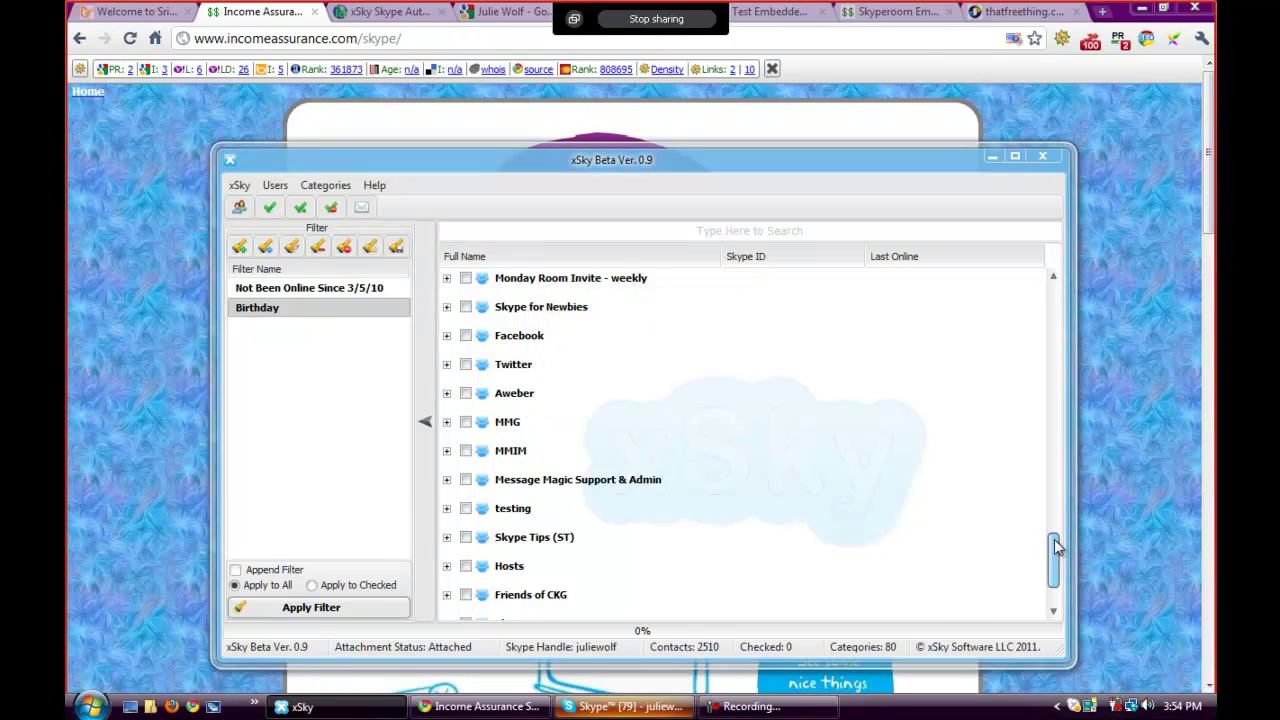
- Look for the new xSky category in the xSky list and in Skype's contact categories
left_click_drag(1052, 550, 1057, 591)
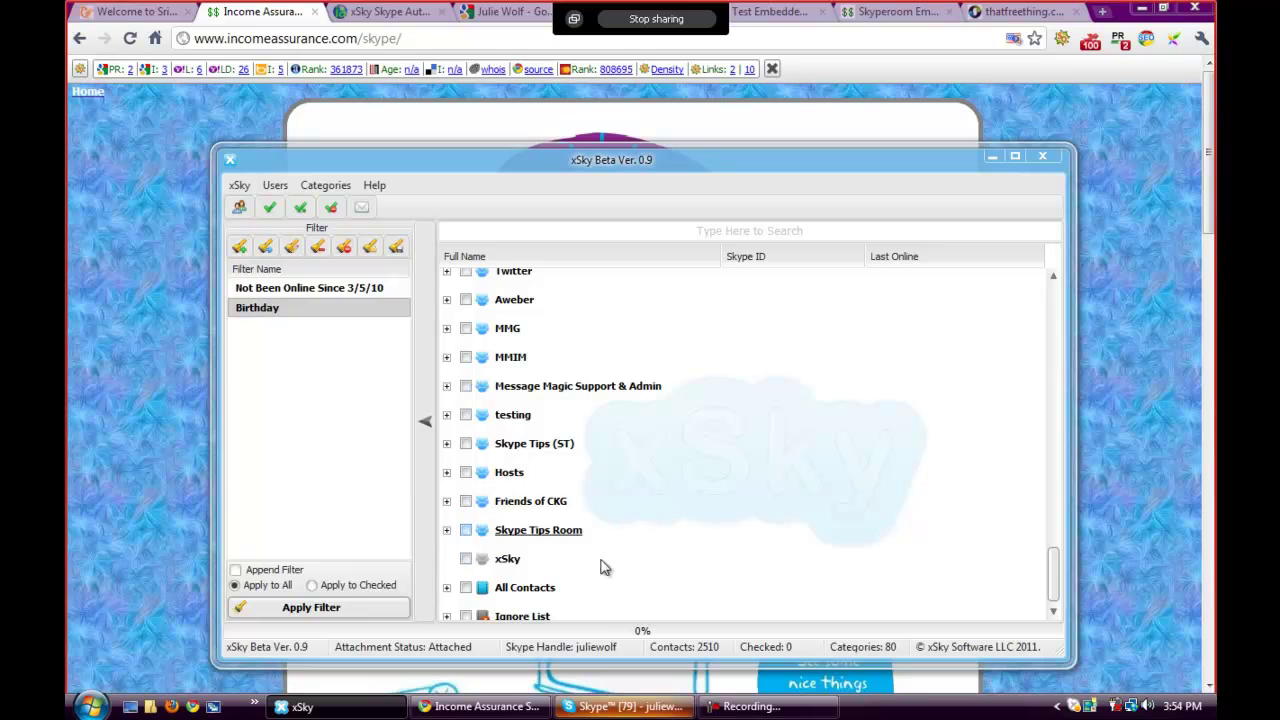
left_click(636, 710)
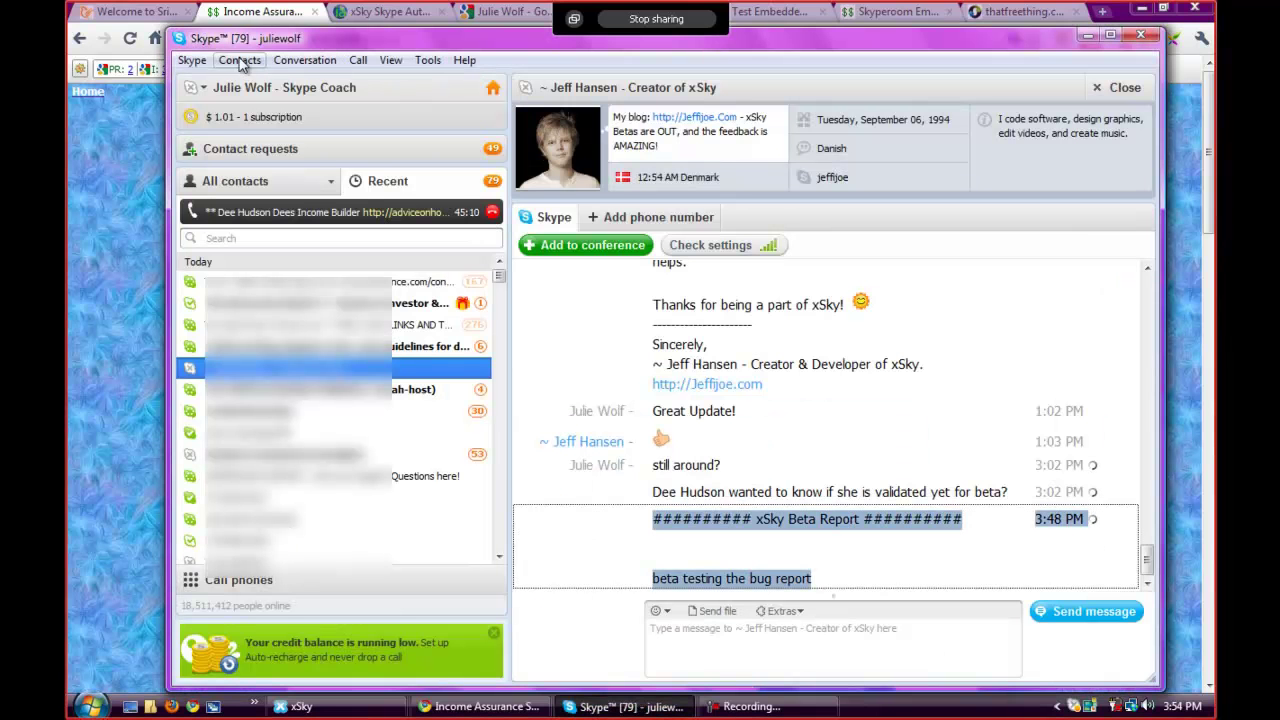
left_click(238, 61)
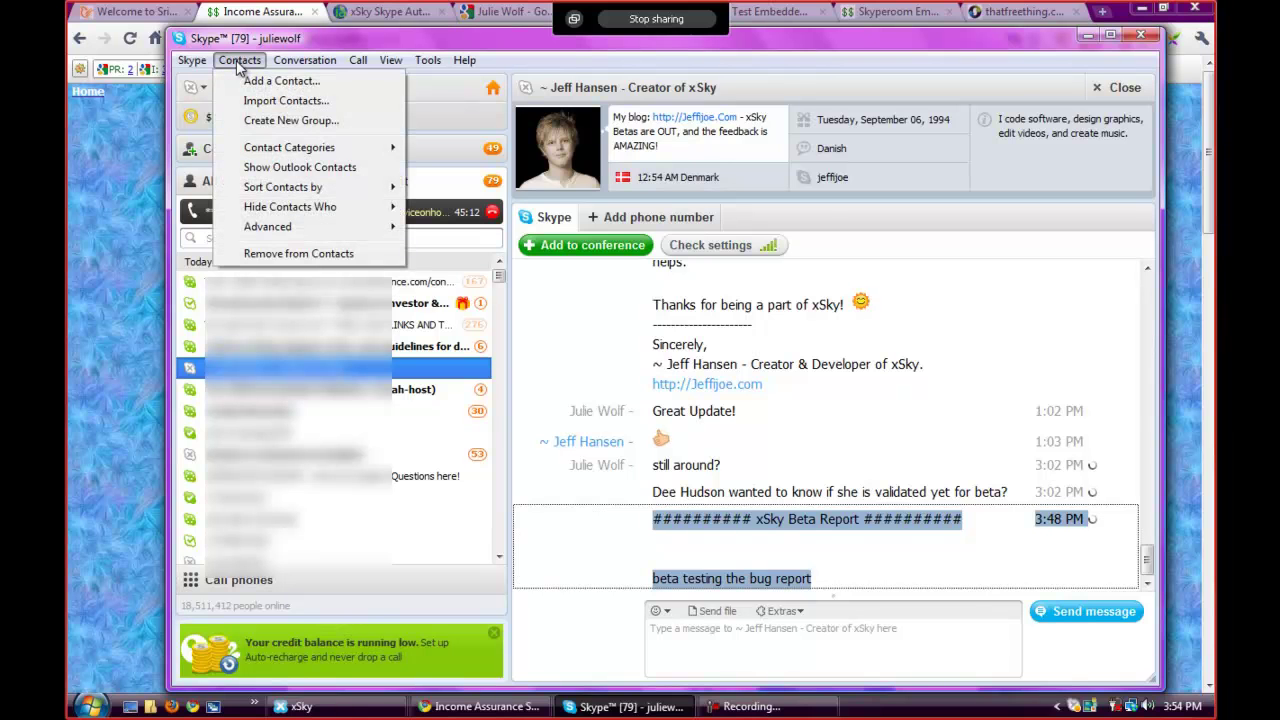
mouse_move(266, 150)
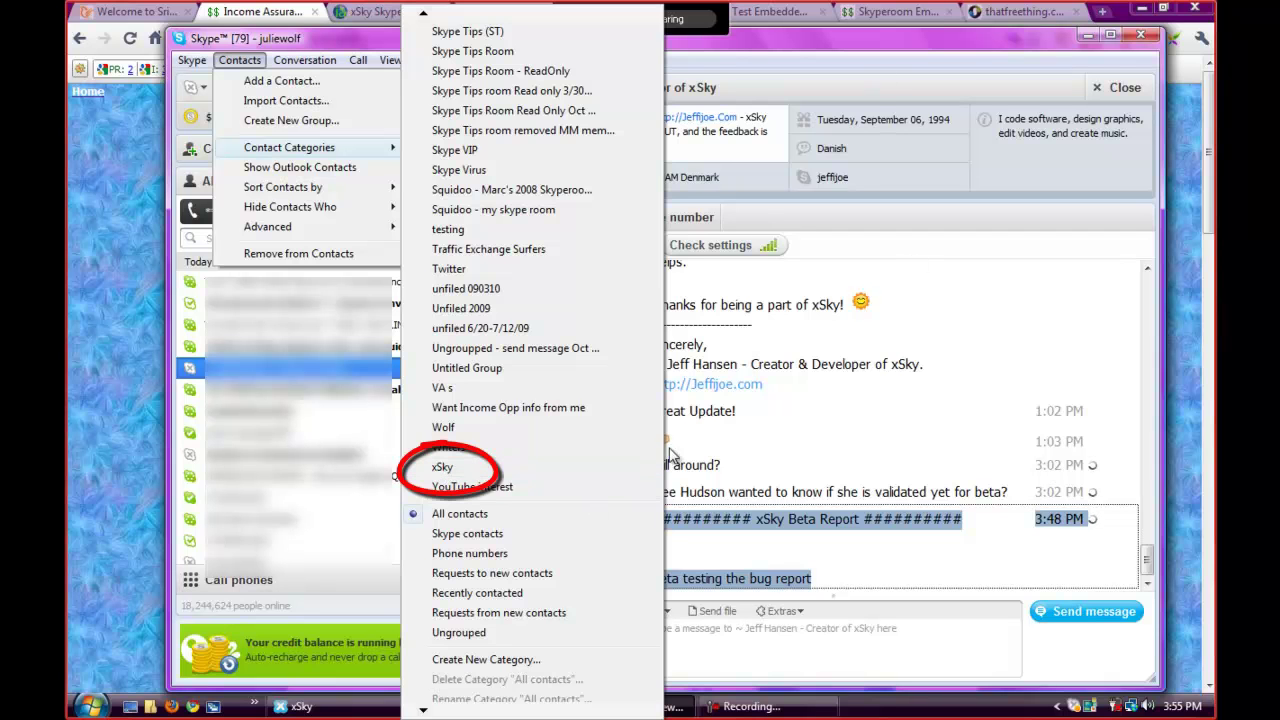
mouse_move(617, 716)
left_click(918, 712)
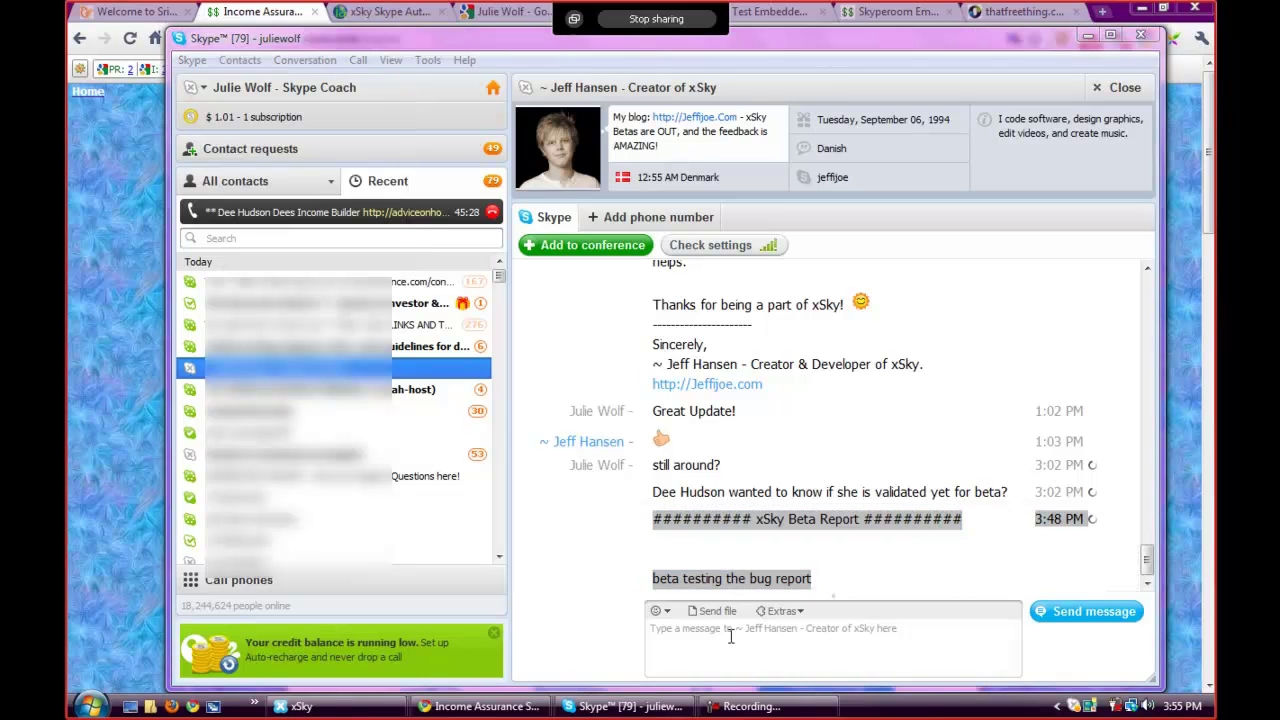
- Switch back to xSky, move its window slightly lower and review the available category and user commands
left_click(318, 707)
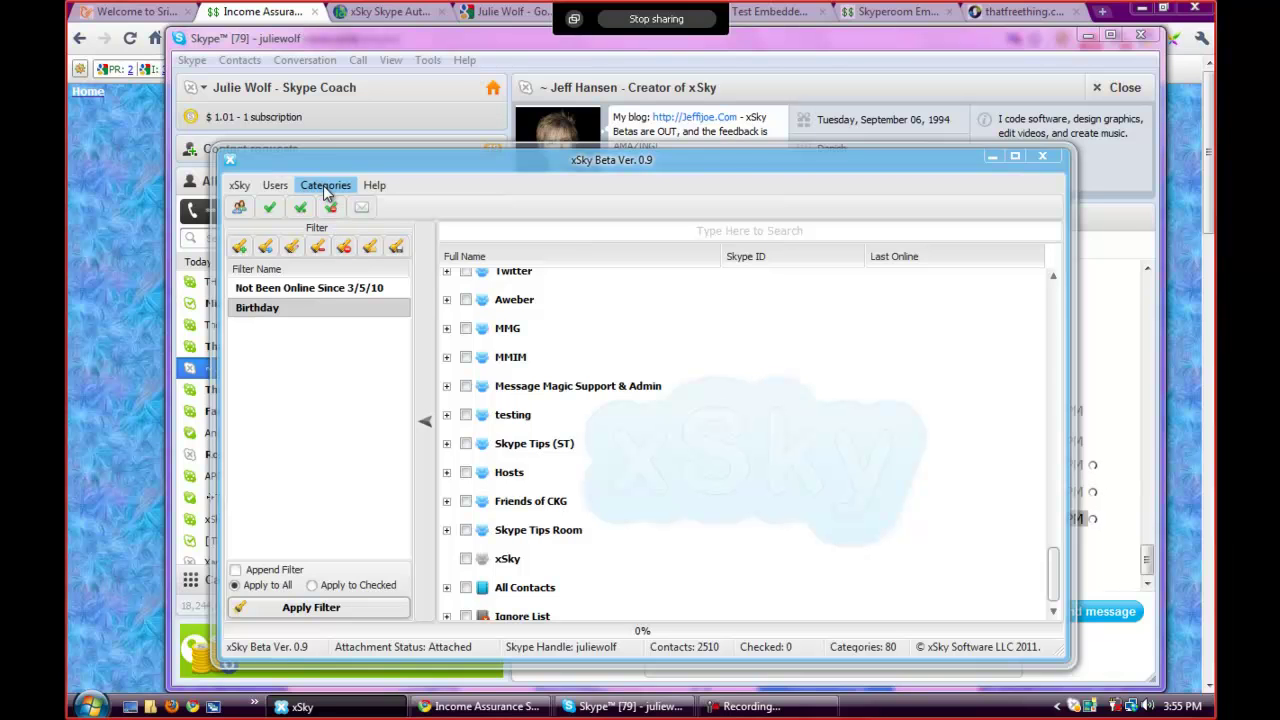
left_click_drag(384, 159, 384, 186)
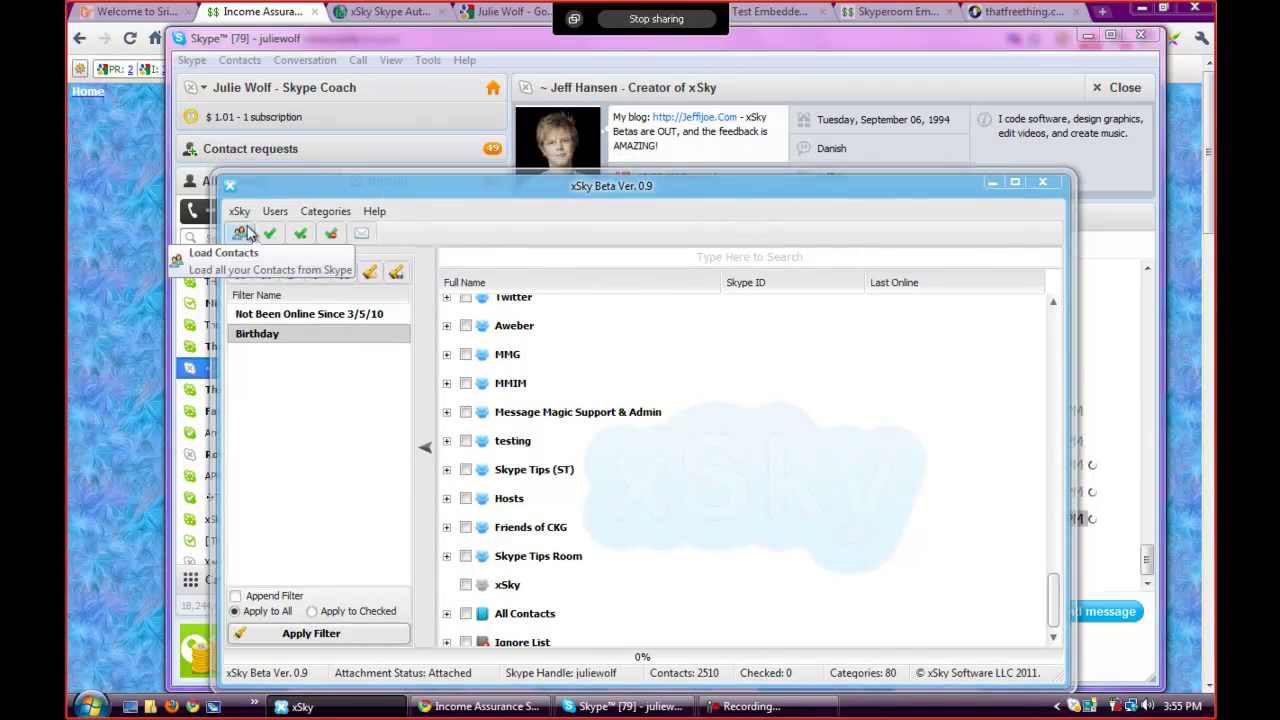
left_click(324, 212)
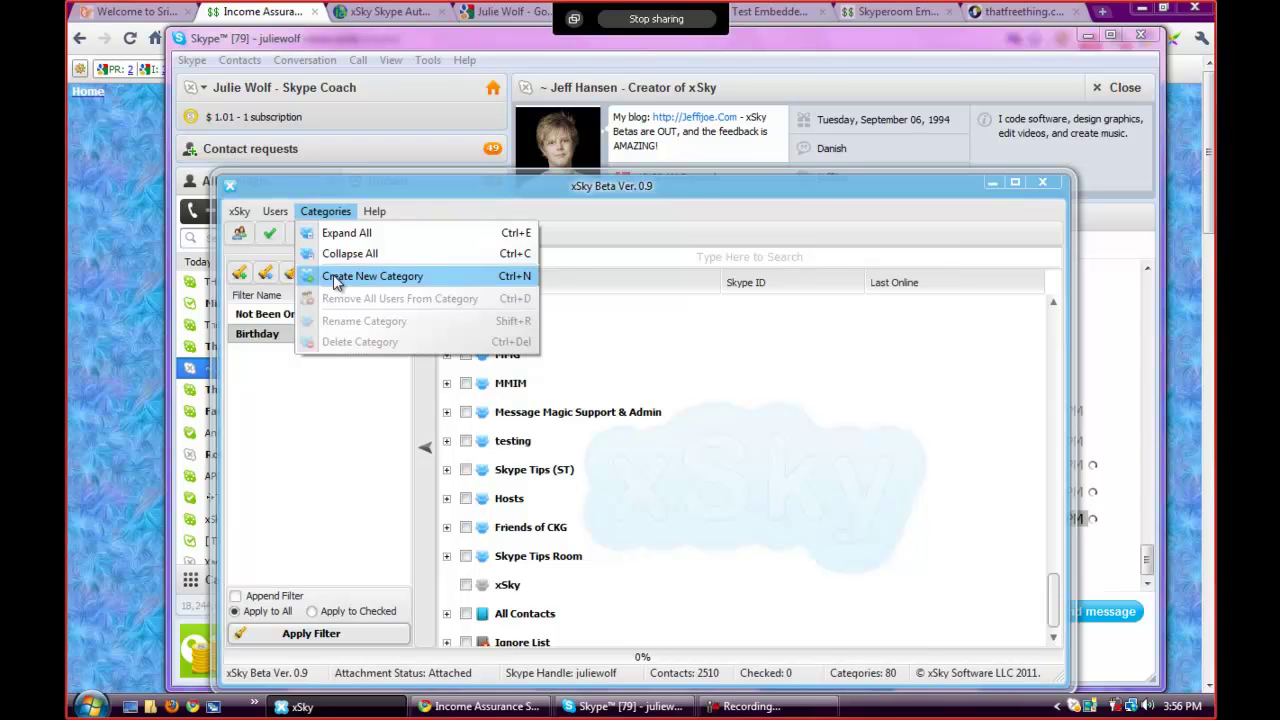
left_click(326, 182)
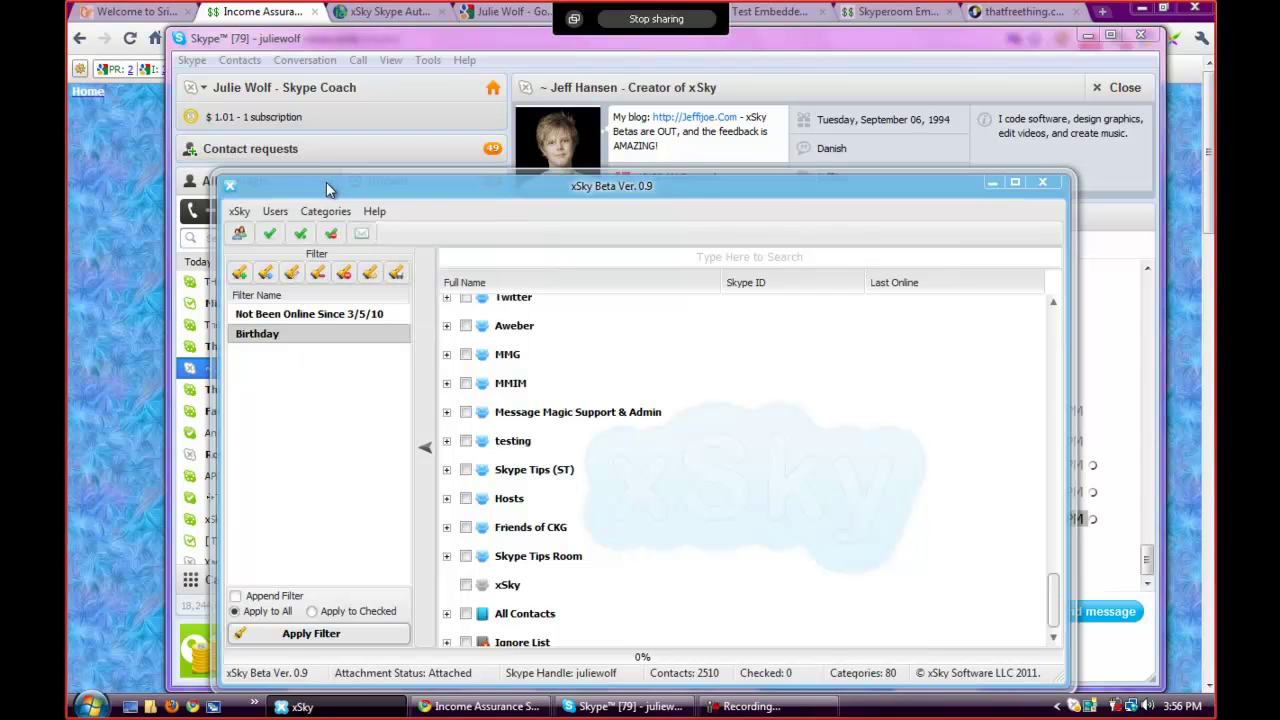
left_click(268, 221)
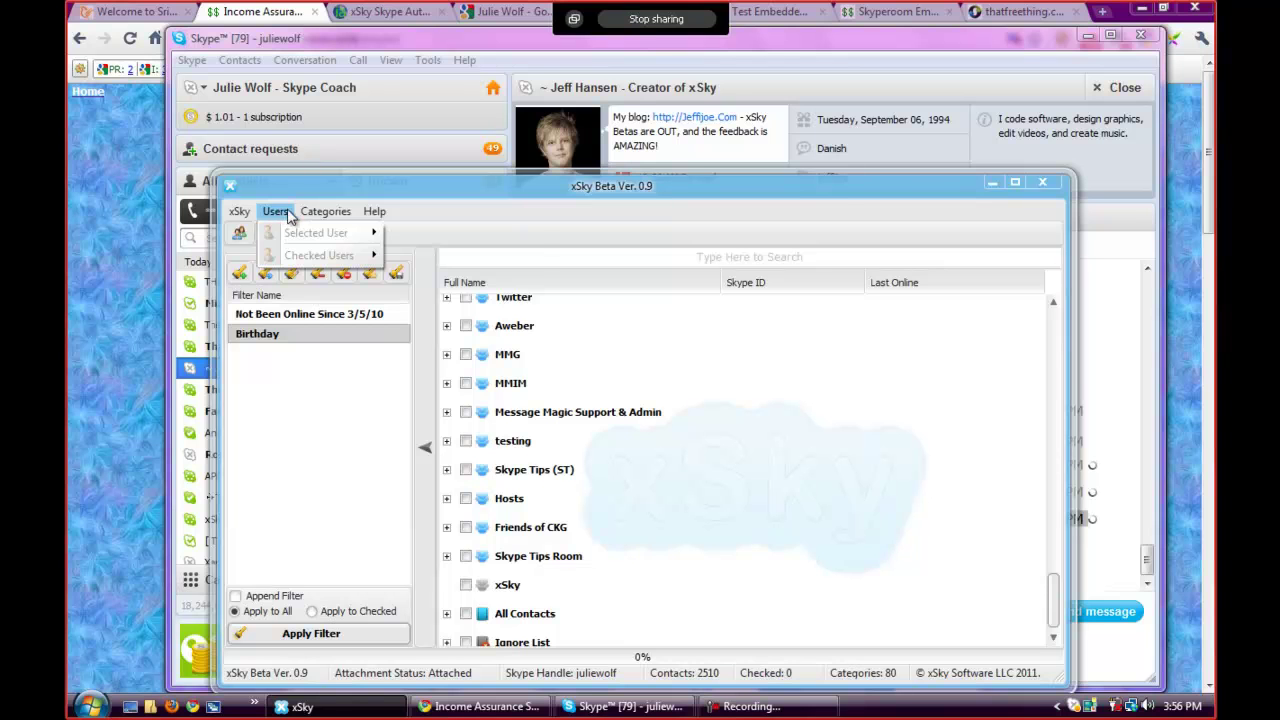
mouse_move(331, 219)
left_click(318, 183)
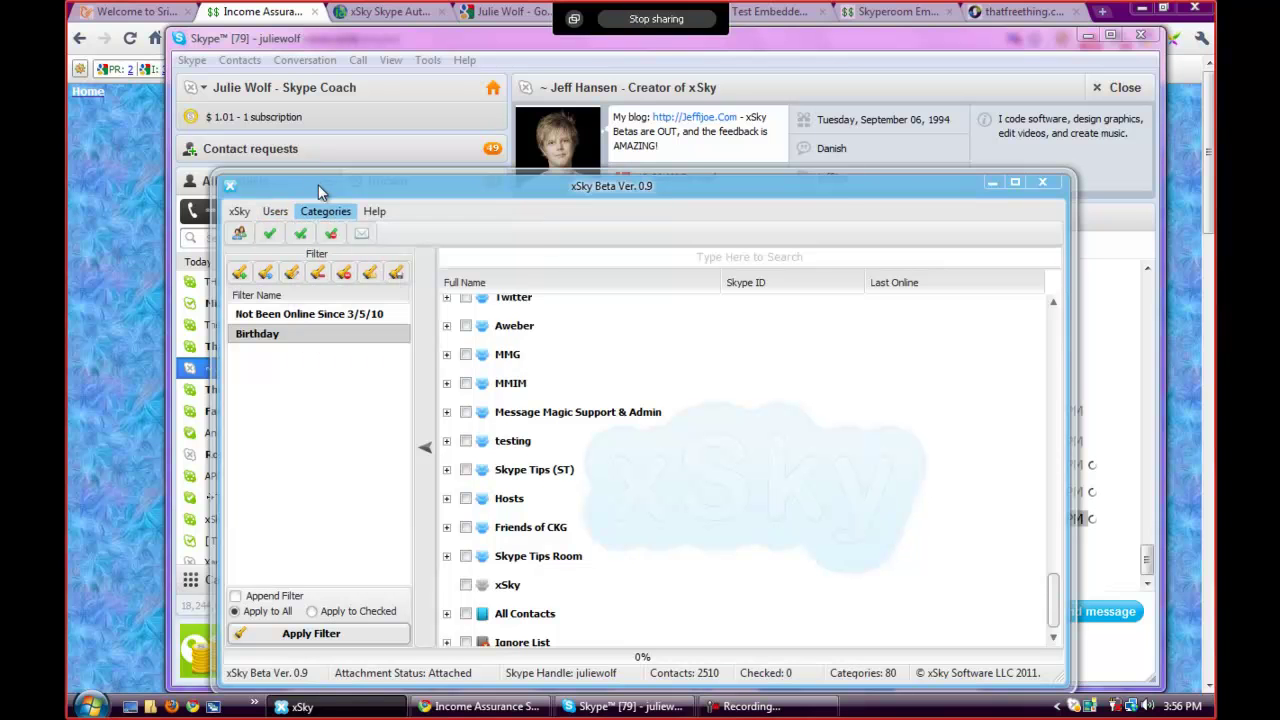
- Check the whole "Skype Tips (ST)" category and expand it to show its contacts
left_click(465, 472)
left_click(446, 470)
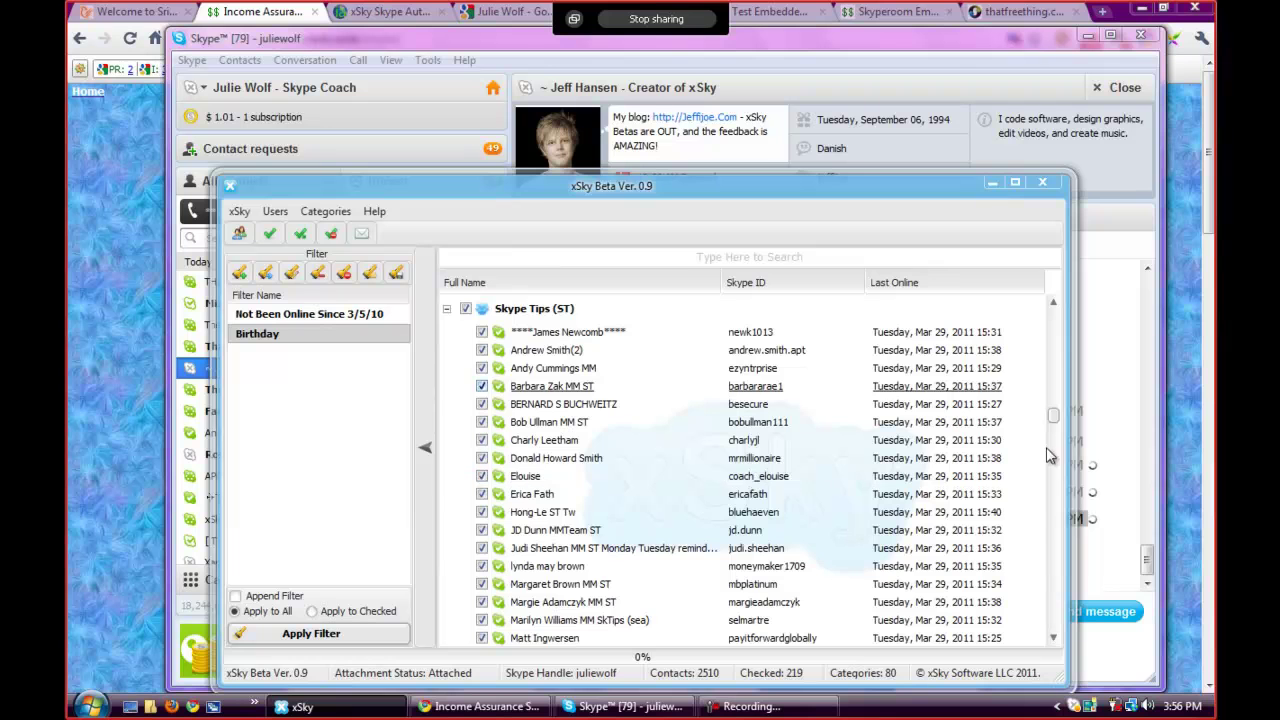
left_click_drag(1054, 413, 1062, 445)
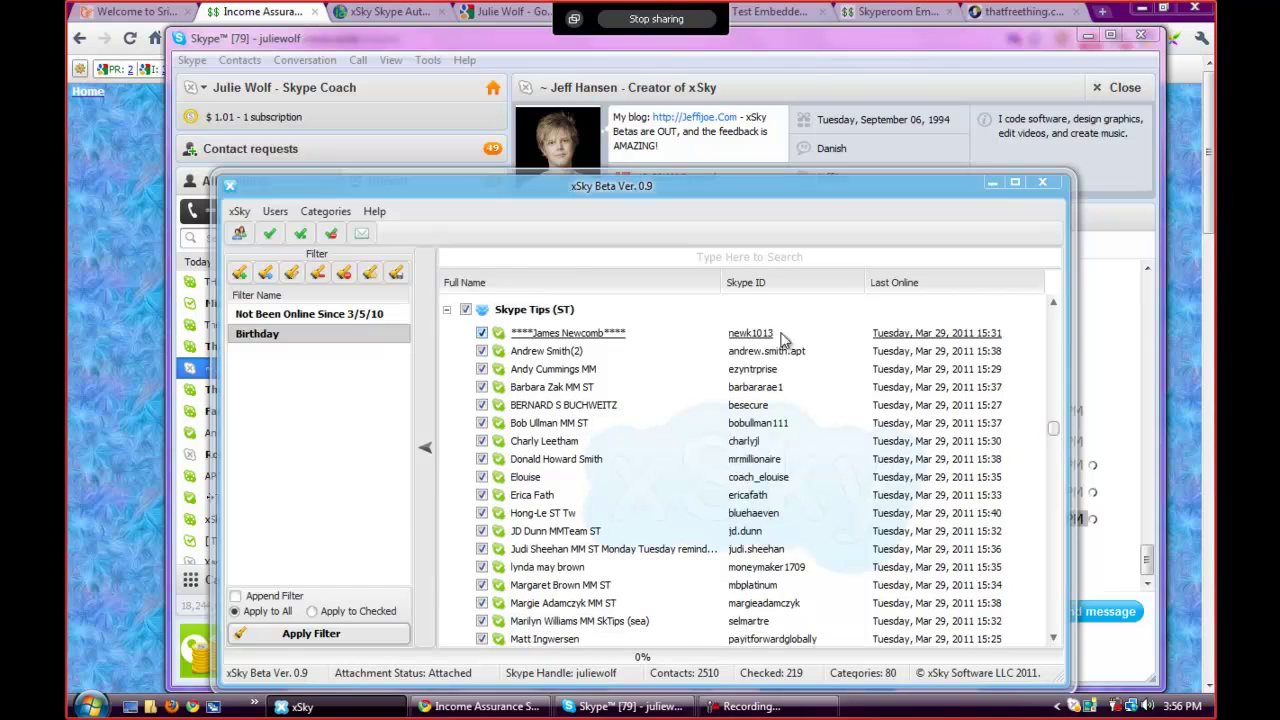
- Collapse the "Skype Tips (ST)" category and add its checked contacts to the xSky category
left_click(447, 311)
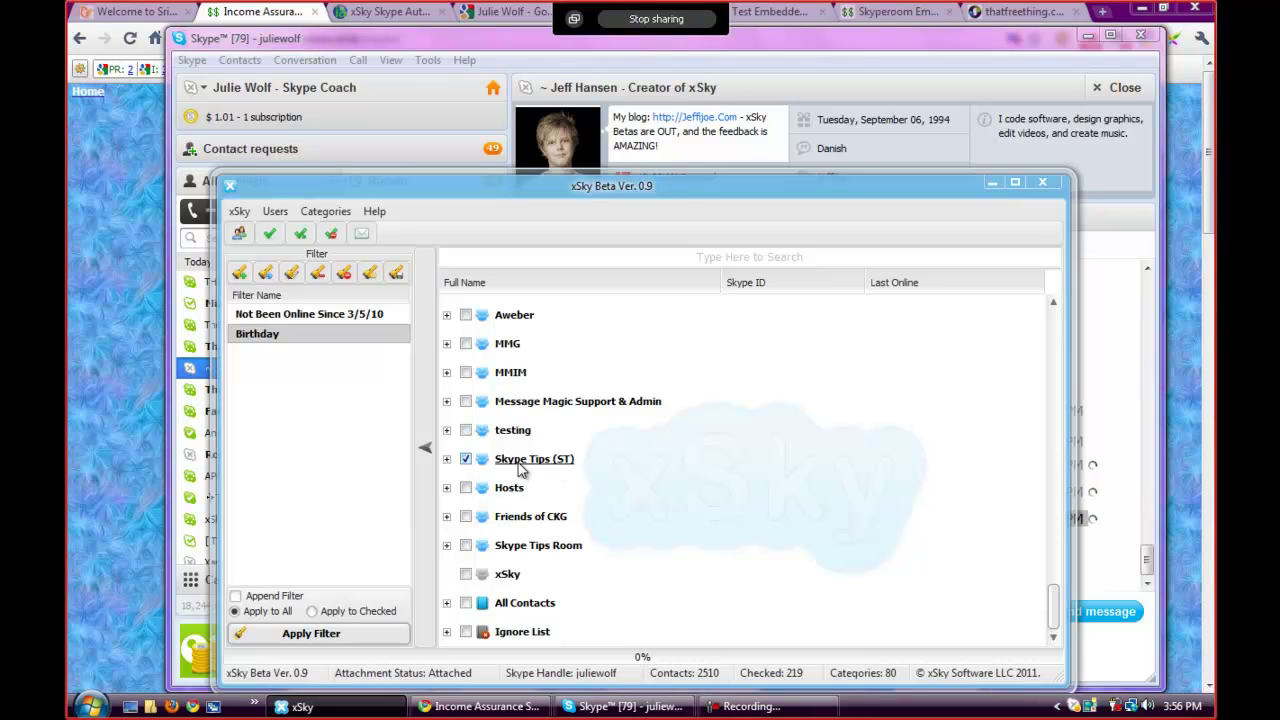
left_click(275, 214)
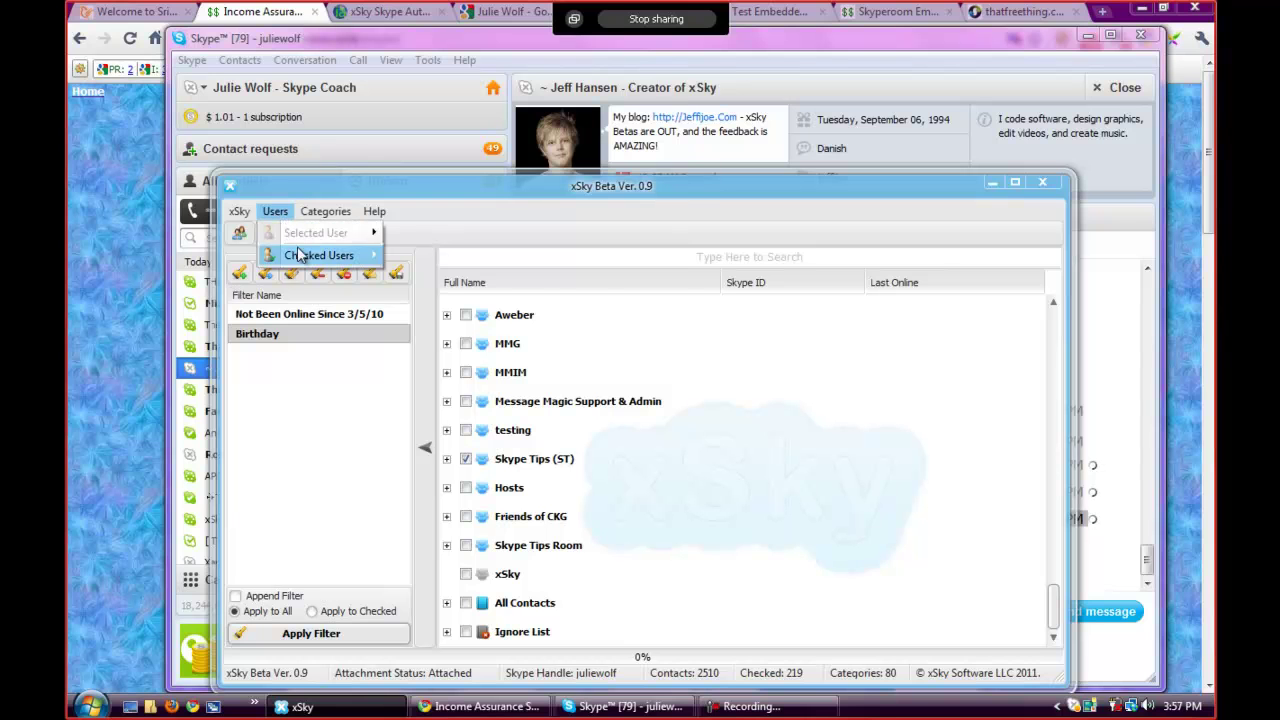
mouse_move(299, 256)
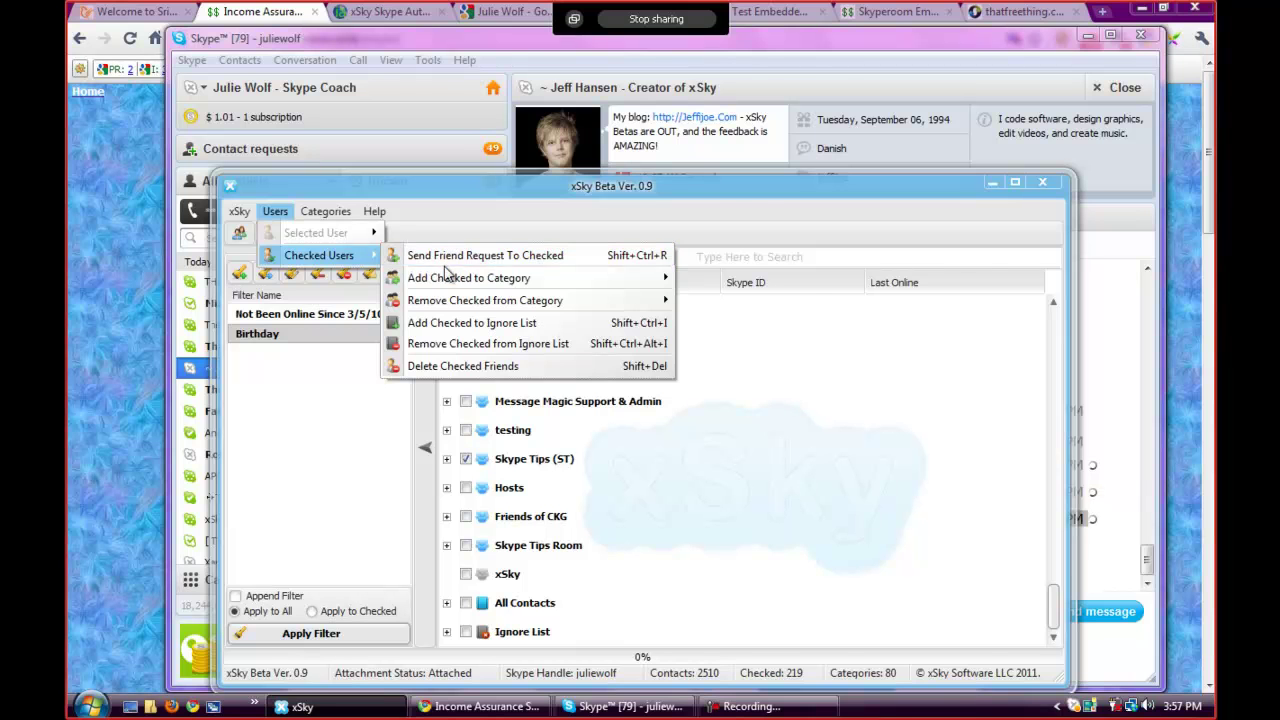
mouse_move(446, 279)
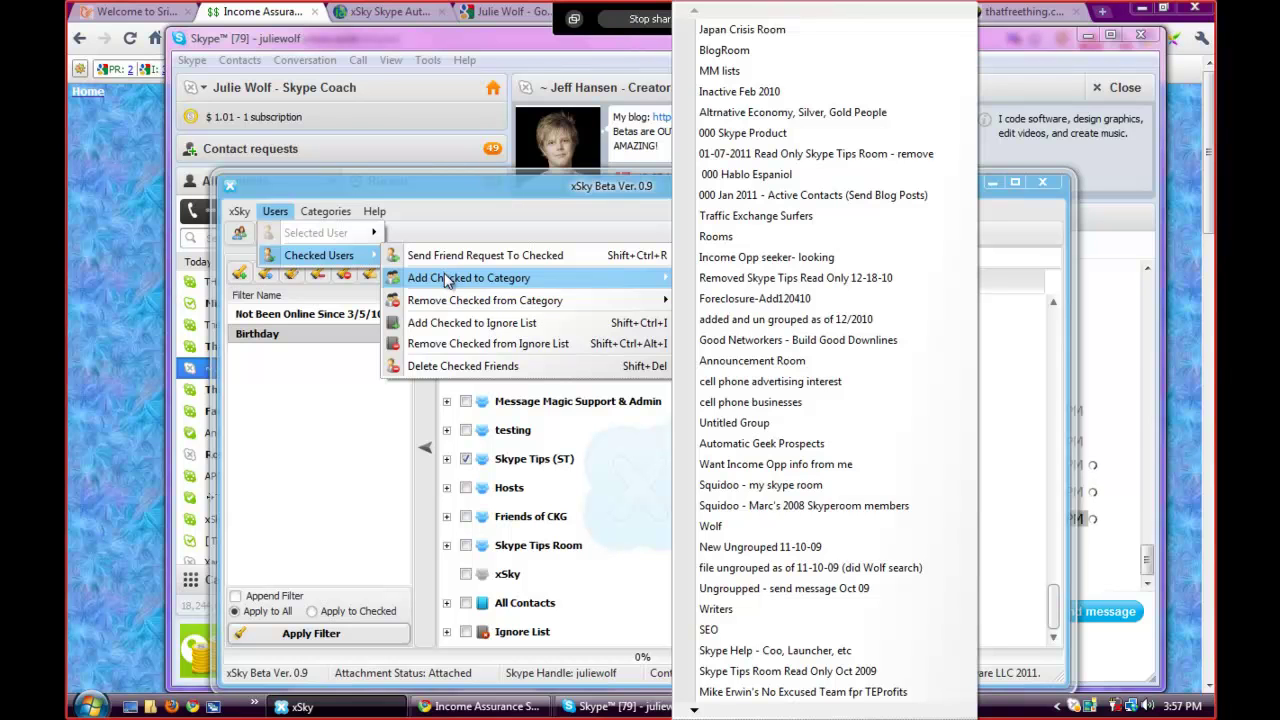
mouse_move(694, 711)
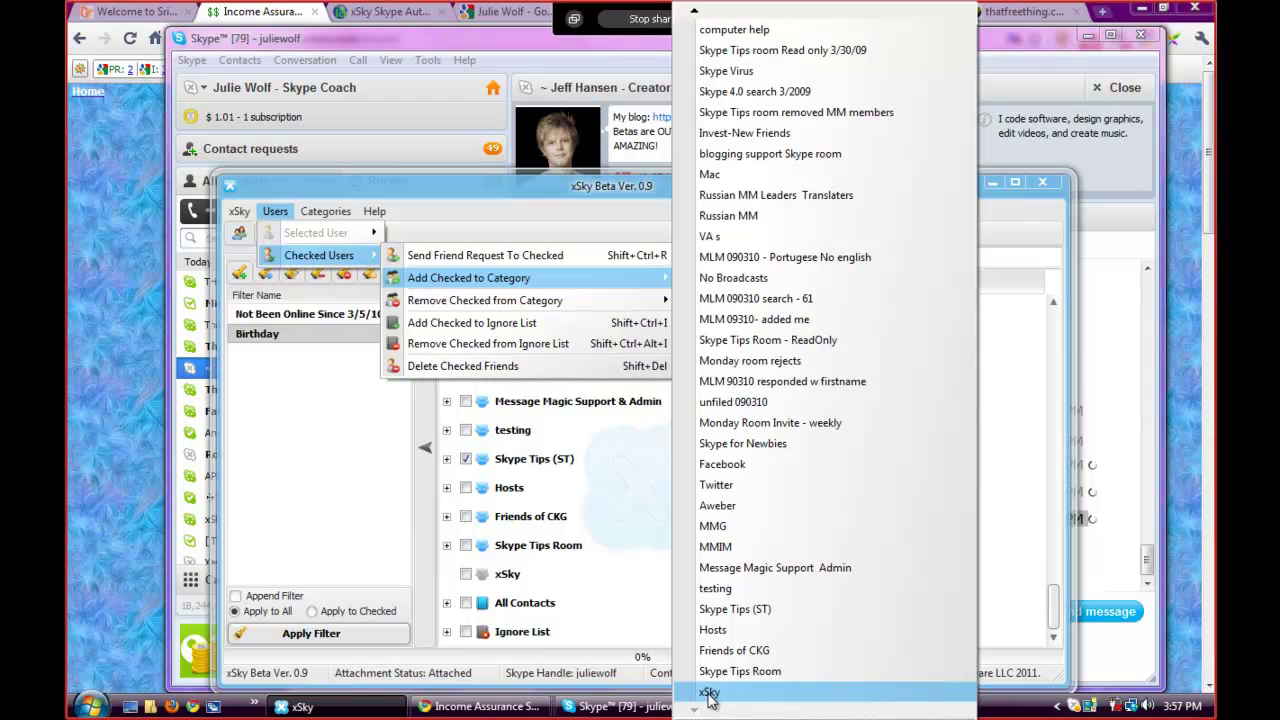
left_click(709, 694)
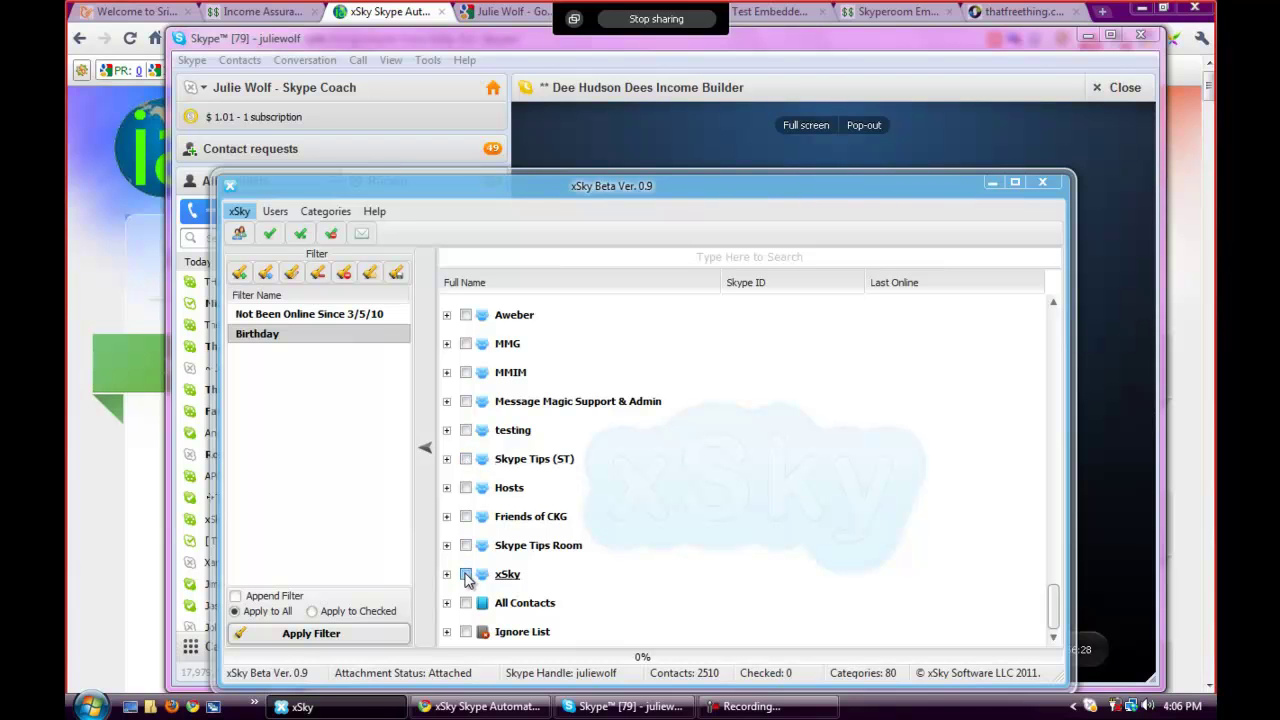
- Check the xSky category, and expand and collapse "Skype Tips (ST)" and xSky in turn to compare their contacts
left_click(466, 575)
left_click(447, 460)
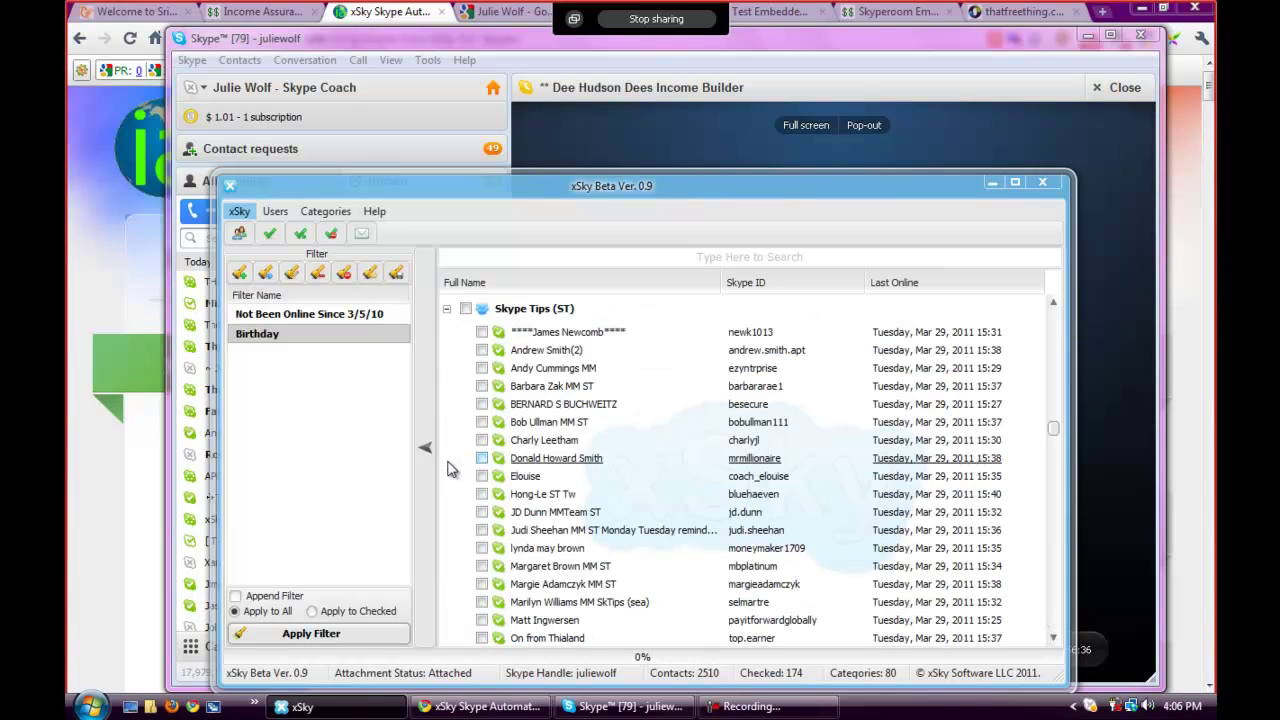
left_click(447, 310)
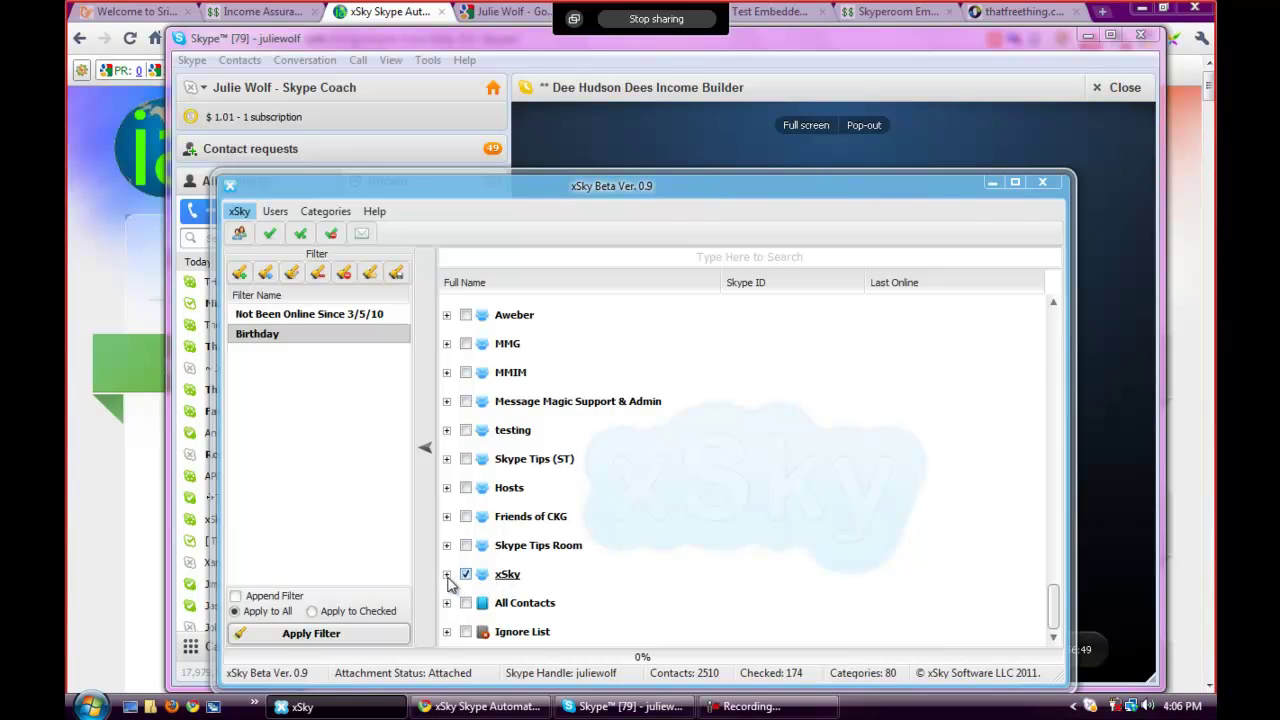
left_click(446, 575)
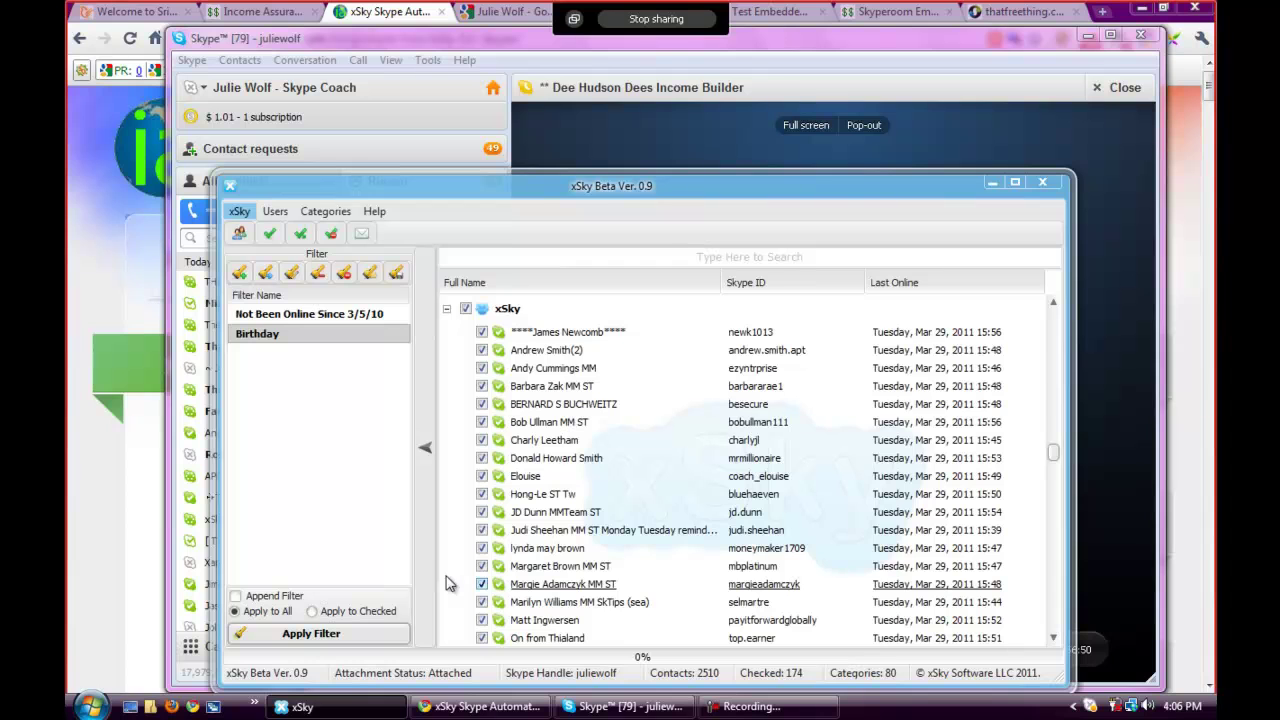
left_click(446, 309)
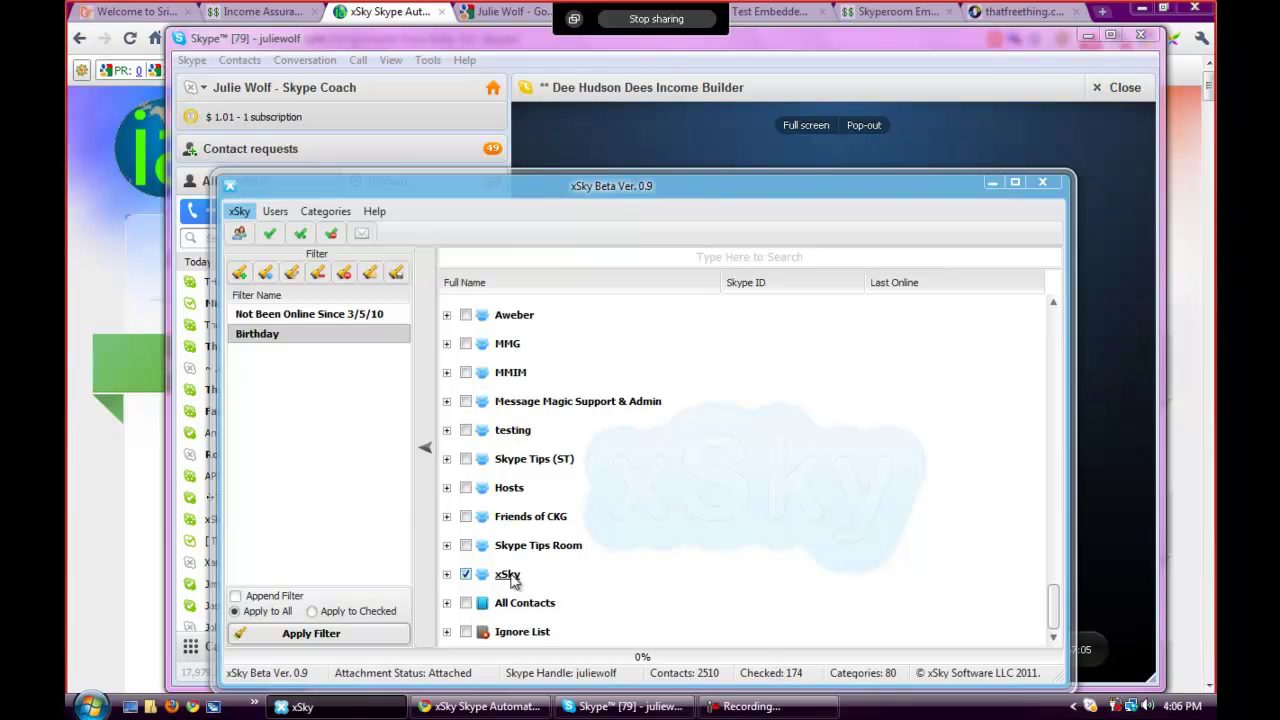
- Toggle the selection of the xSky and "Skype Tips (ST)" categories individually, and clear all checked contacts at once
left_click(466, 575)
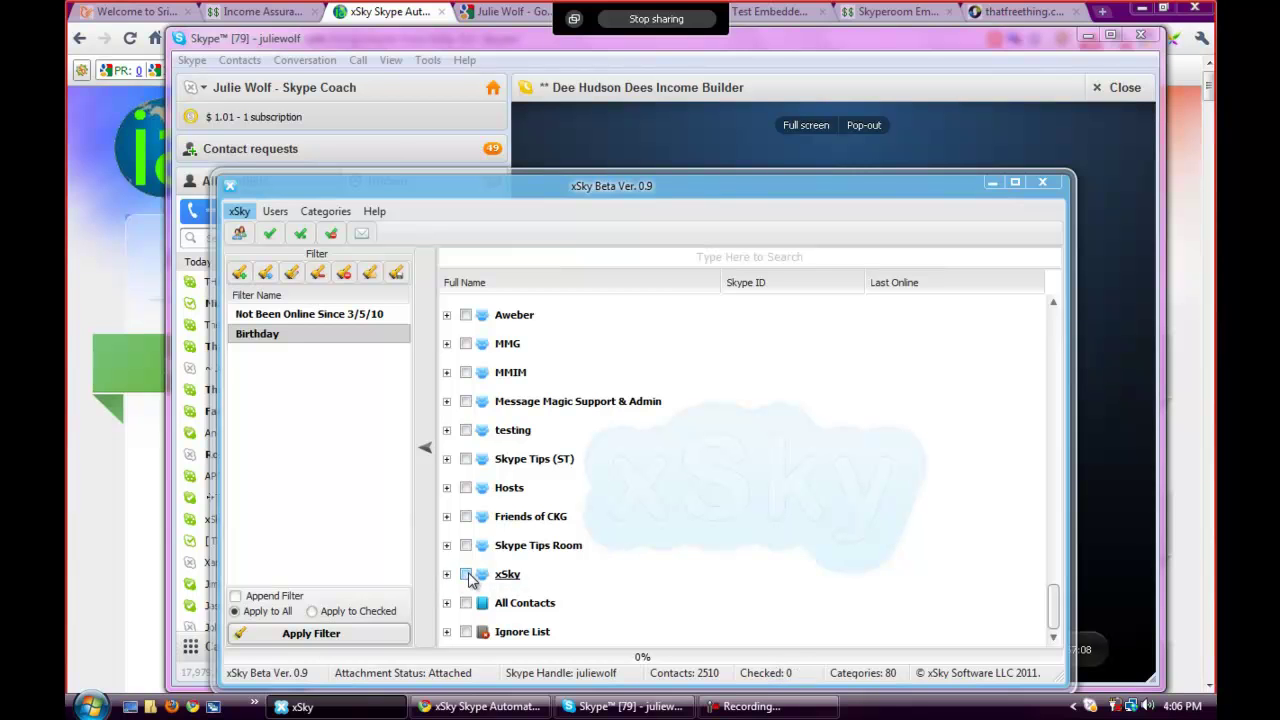
left_click(466, 460)
left_click(465, 459)
left_click(466, 575)
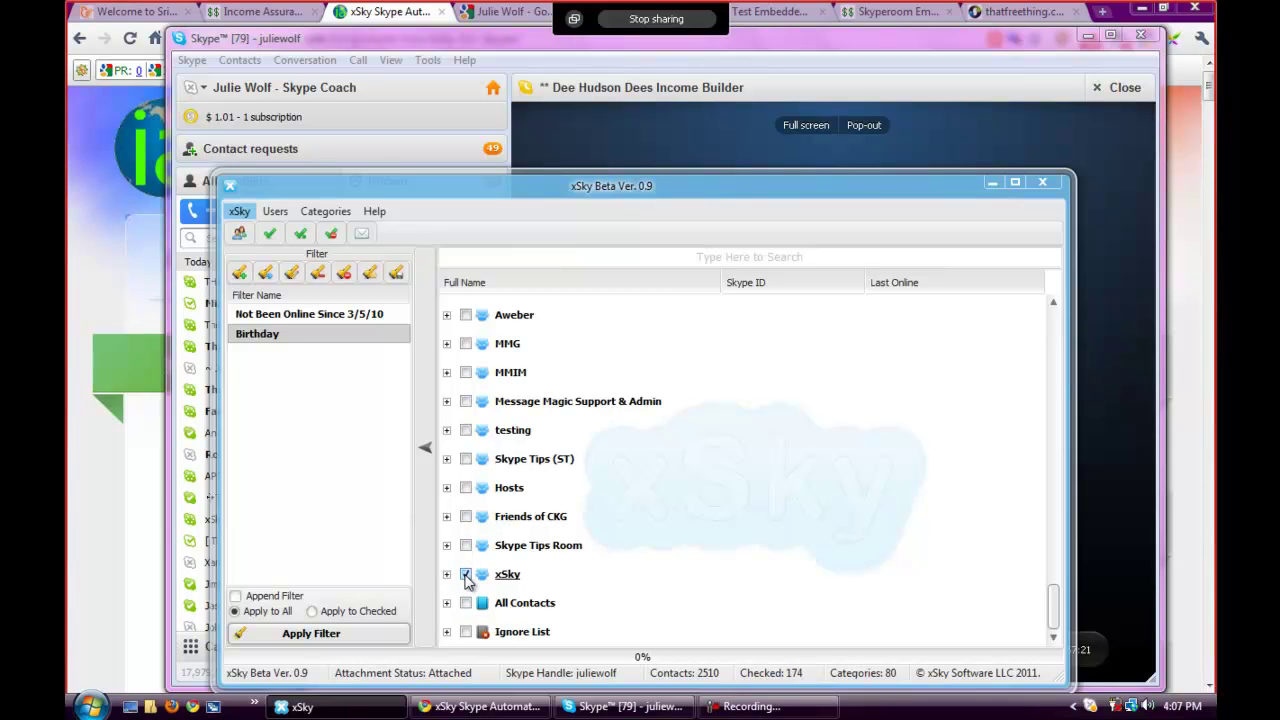
left_click(332, 240)
left_click(331, 235)
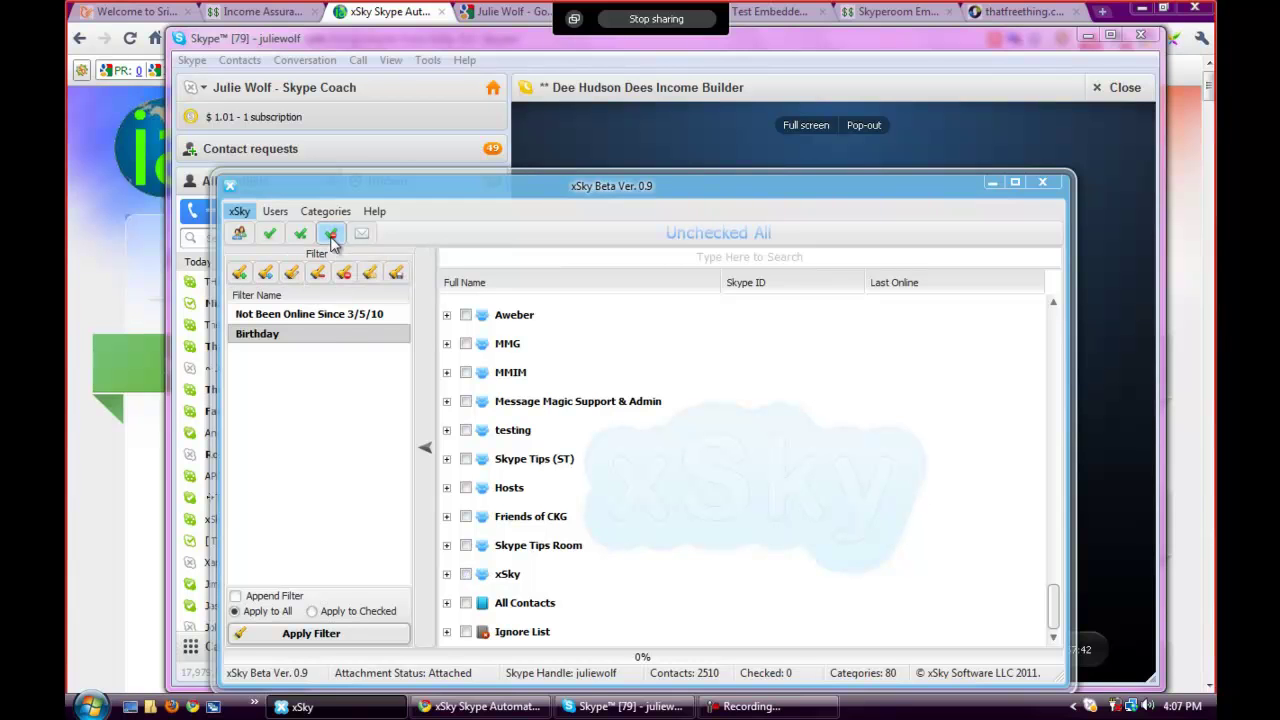